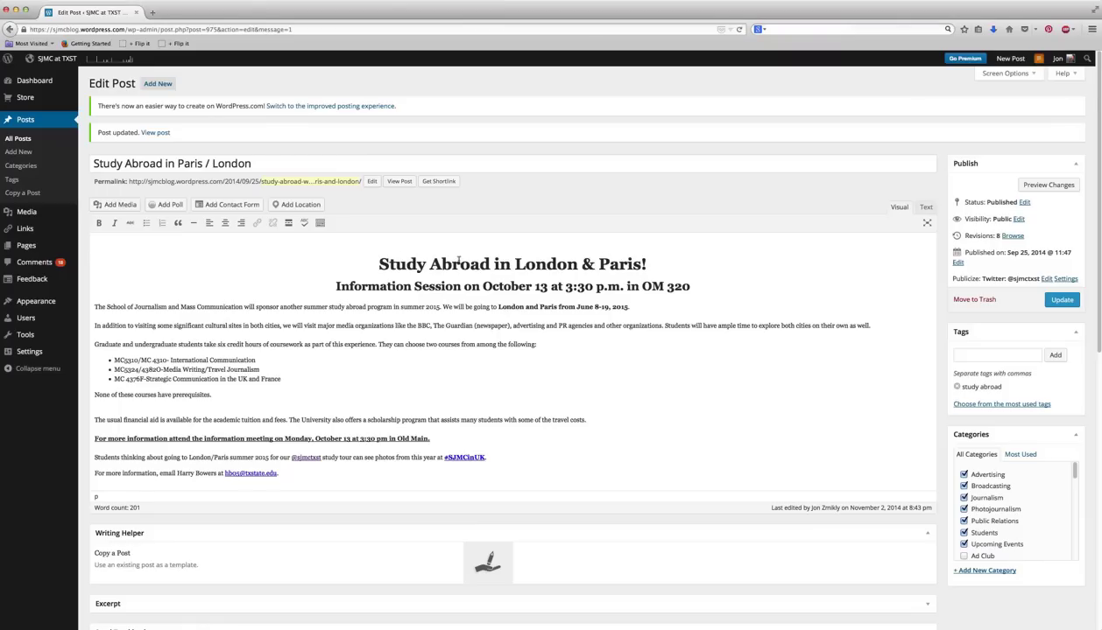
Step: Start creating a gallery at the top of the post and browse to the Pictures folder for files to upload
{"action": "left_click", "coordinate": [357, 237]}
{"action": "left_click", "coordinate": [109, 204]}
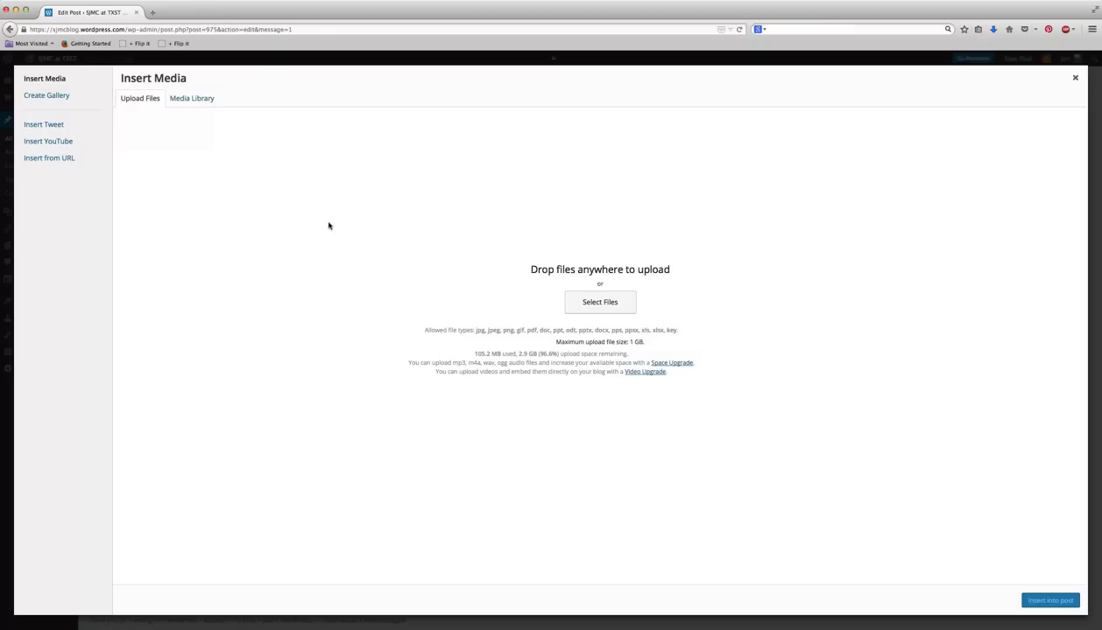
{"action": "left_click", "coordinate": [36, 96]}
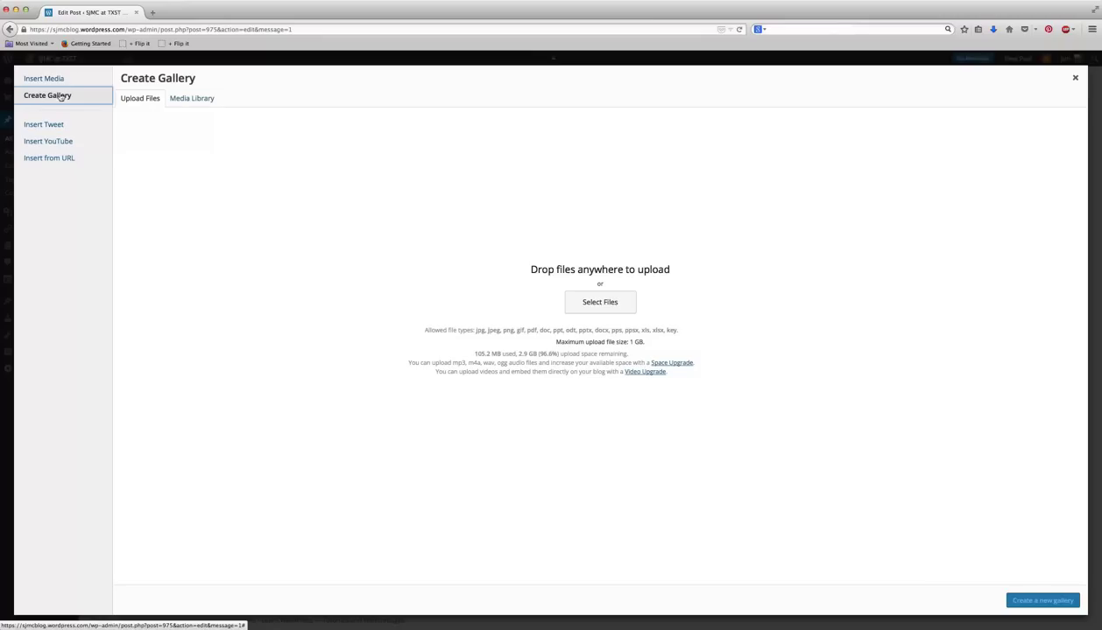
{"action": "left_click", "coordinate": [586, 303]}
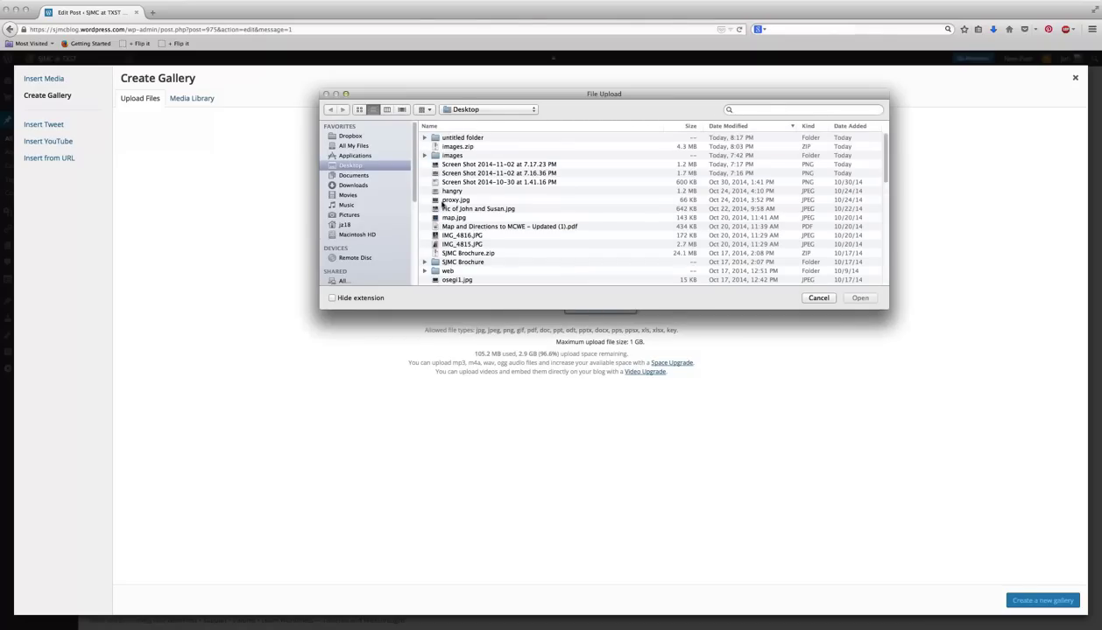
{"action": "left_click", "coordinate": [345, 214]}
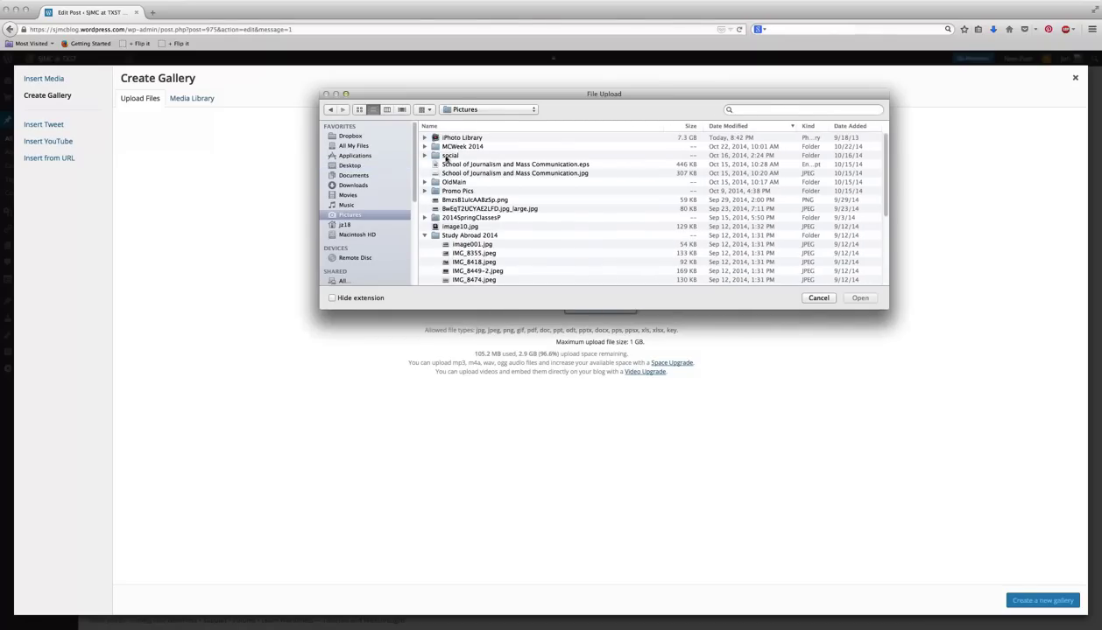
Step: Select the photos in the Study Abroad 2014 folder as one continuous range starting at image001.jpg
{"action": "scroll", "coordinate": [504, 244], "scroll_direction": "down", "scroll_amount": 1}
{"action": "scroll", "coordinate": [503, 244], "scroll_direction": "down", "scroll_amount": 3}
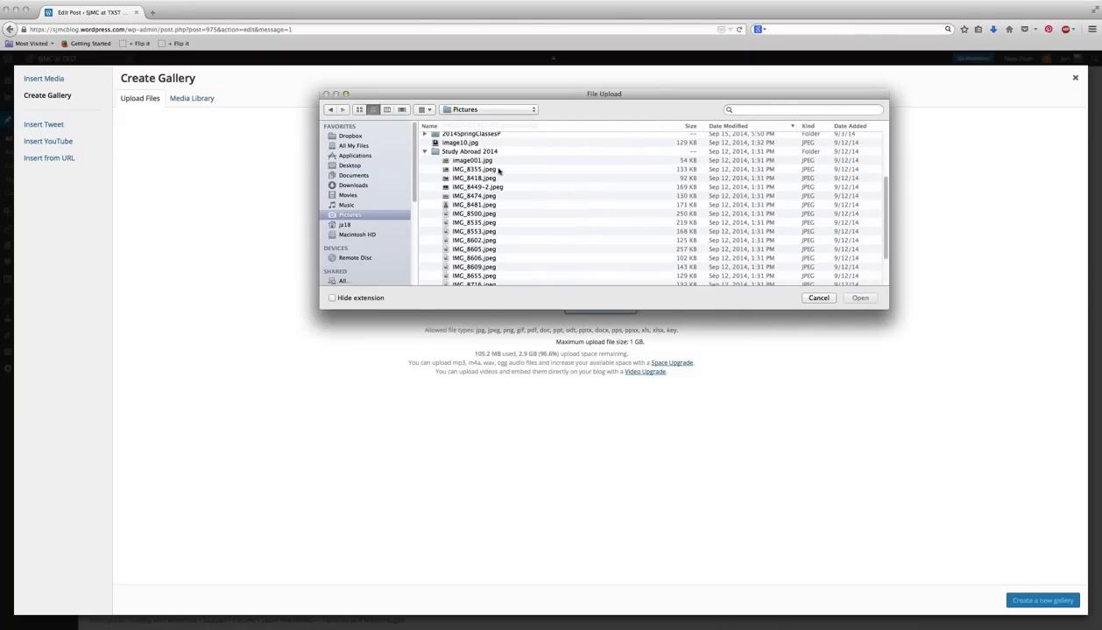
{"action": "left_click_drag", "start_coordinate": [495, 161], "coordinate": [497, 252]}
{"action": "scroll", "coordinate": [510, 193], "scroll_direction": "up", "scroll_amount": 3}
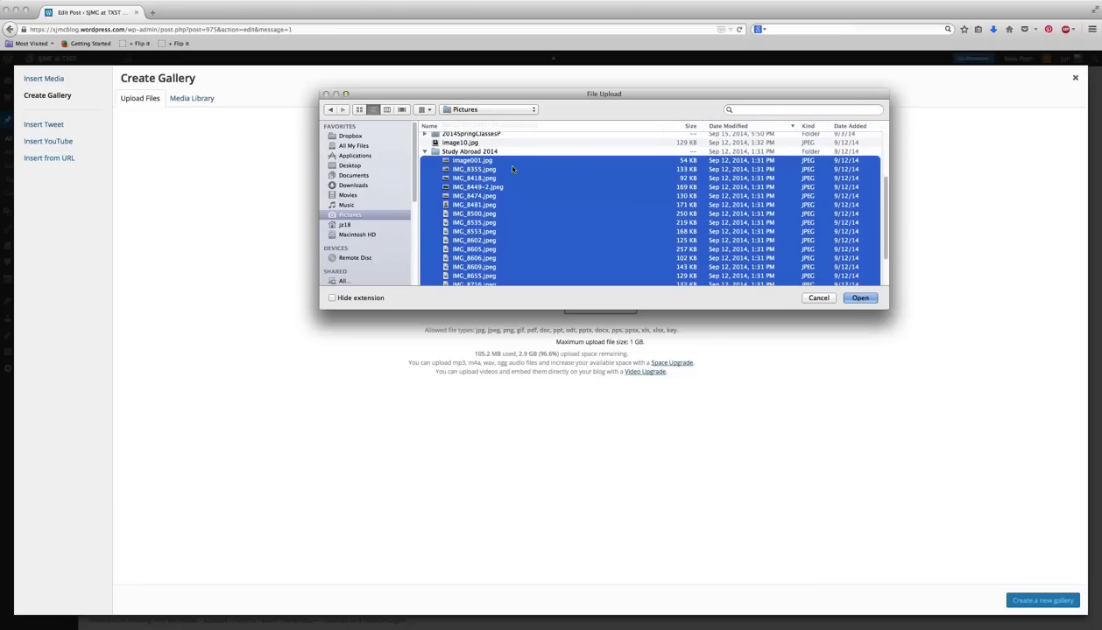
{"action": "left_click", "coordinate": [507, 161]}
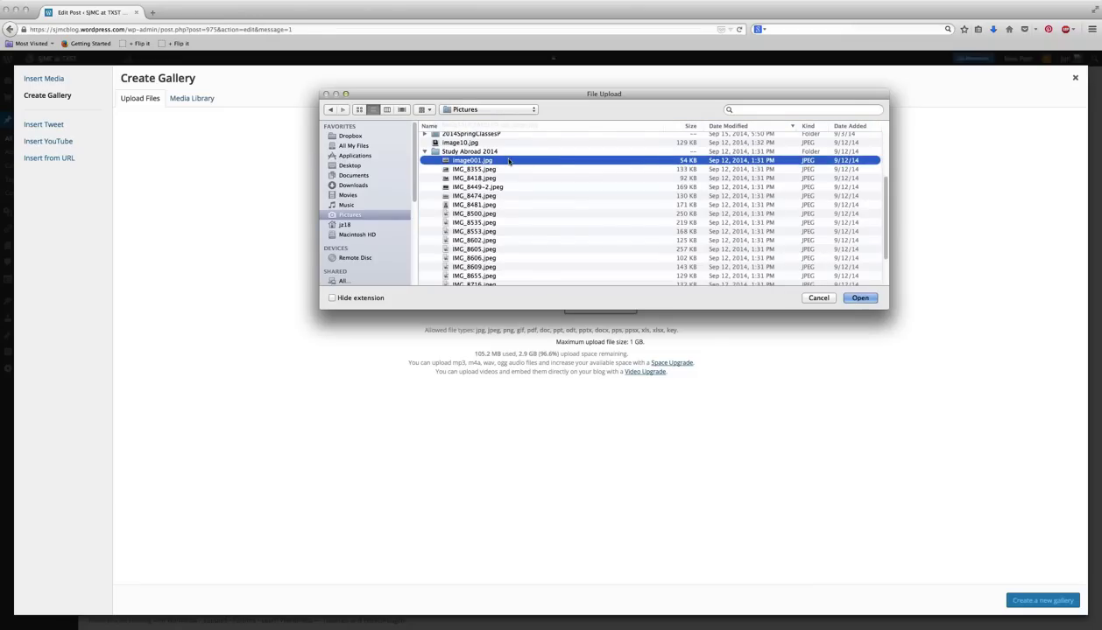
{"action": "scroll", "coordinate": [506, 178], "scroll_direction": "down", "scroll_amount": 1}
{"action": "scroll", "coordinate": [506, 178], "scroll_direction": "down", "scroll_amount": 5}
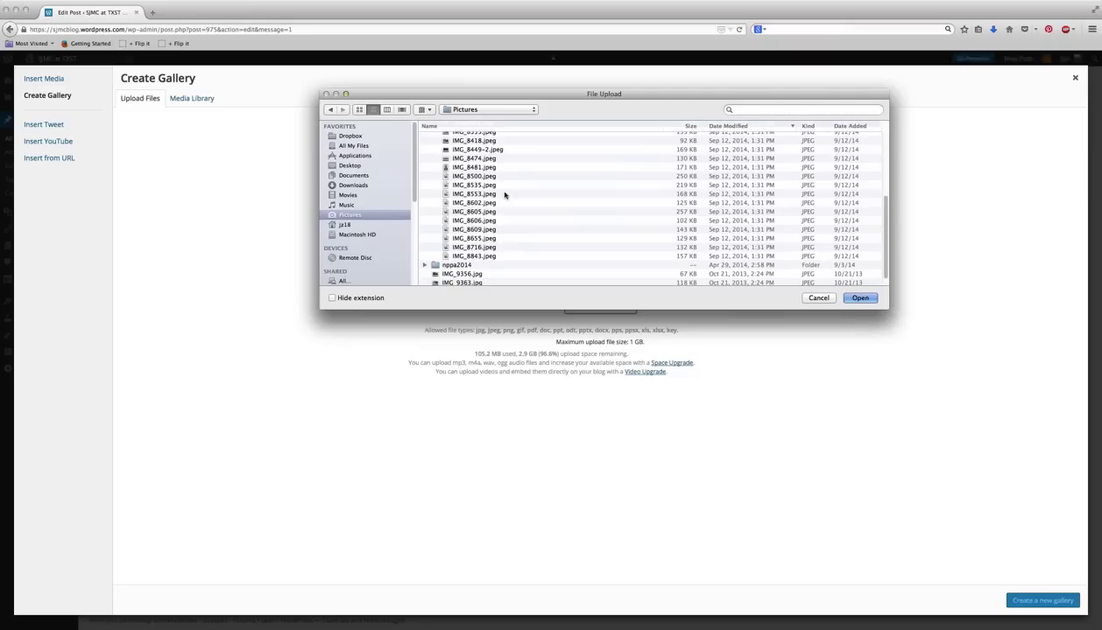
{"action": "left_click", "coordinate": [484, 247], "text": "shift"}
{"action": "scroll", "coordinate": [530, 189], "scroll_direction": "up", "scroll_amount": 5}
{"action": "scroll", "coordinate": [530, 189], "scroll_direction": "down", "scroll_amount": 2}
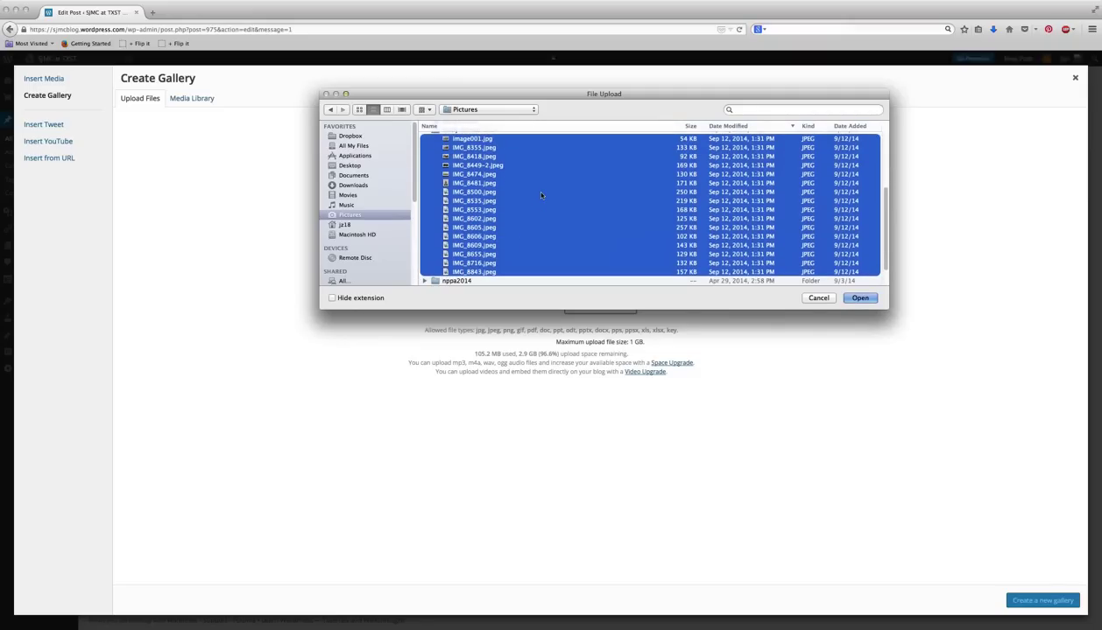
Step: Upload every photo in the Study Abroad 2014 folder, image001.jpg to IMG_8843.jpeg, and create a new gallery from them
{"action": "left_click_drag", "start_coordinate": [610, 304], "coordinate": [595, 363]}
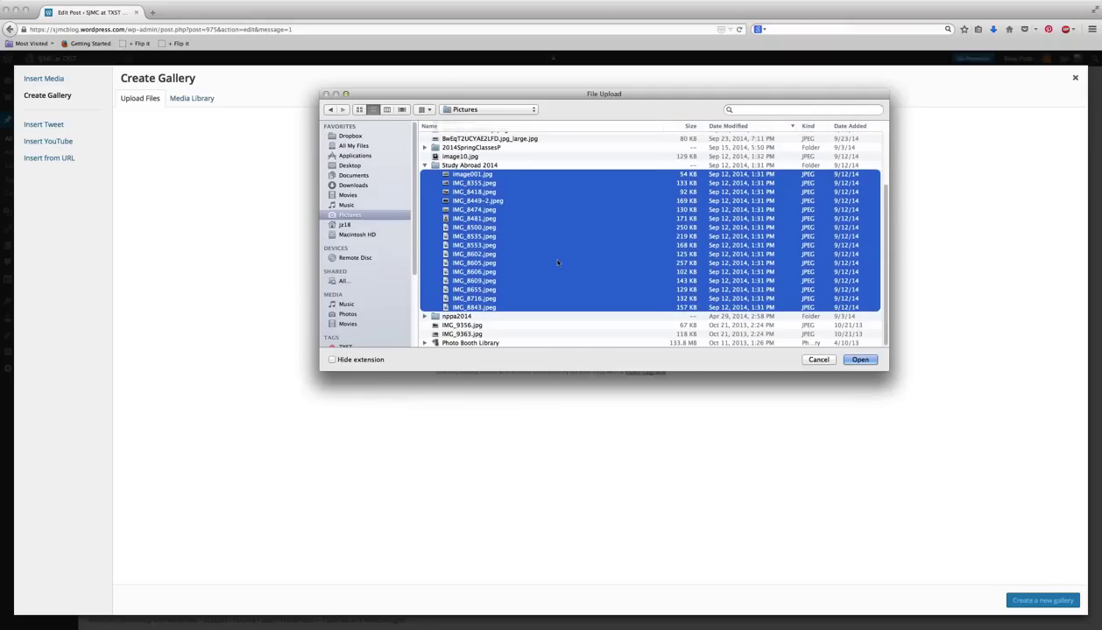
{"action": "left_click", "coordinate": [477, 243]}
{"action": "left_click", "coordinate": [477, 176]}
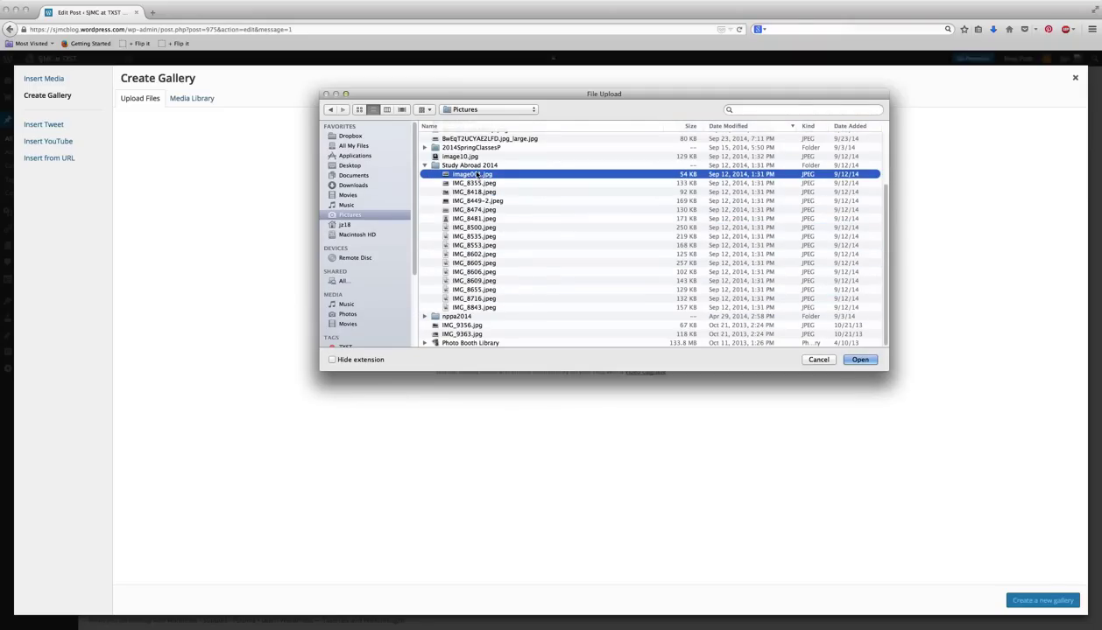
{"action": "left_click_drag", "start_coordinate": [473, 184], "coordinate": [473, 228]}
{"action": "left_click", "coordinate": [473, 228], "text": "super"}
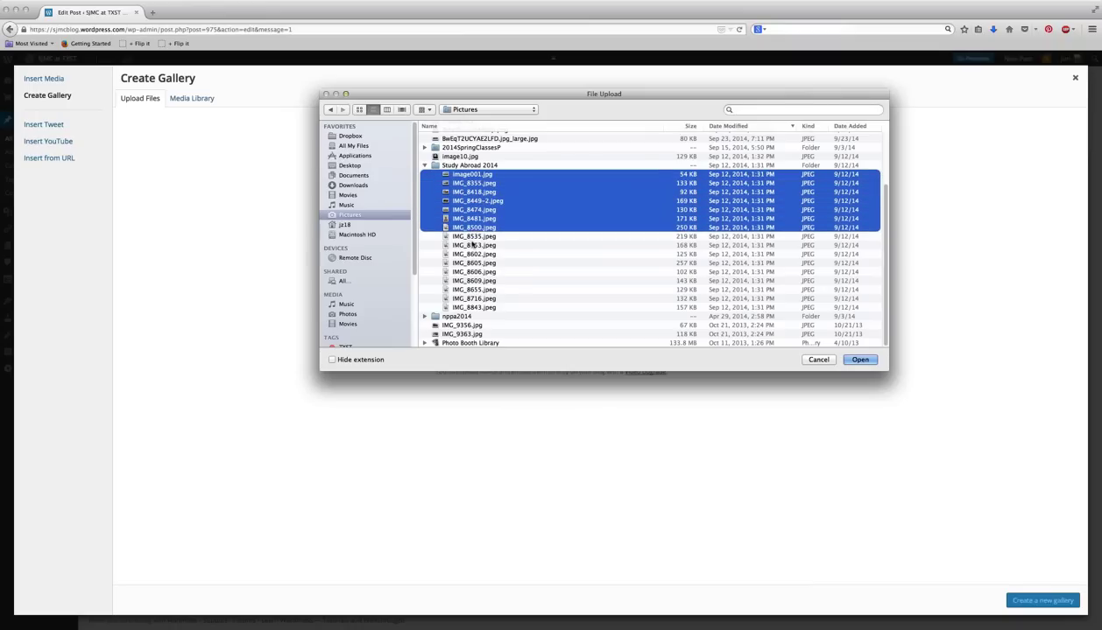
{"action": "left_click", "coordinate": [467, 245], "text": "super"}
{"action": "left_click", "coordinate": [467, 263], "text": "super"}
{"action": "left_click", "coordinate": [468, 271], "text": "super"}
{"action": "left_click", "coordinate": [473, 280], "text": "super"}
{"action": "left_click", "coordinate": [471, 289], "text": "super"}
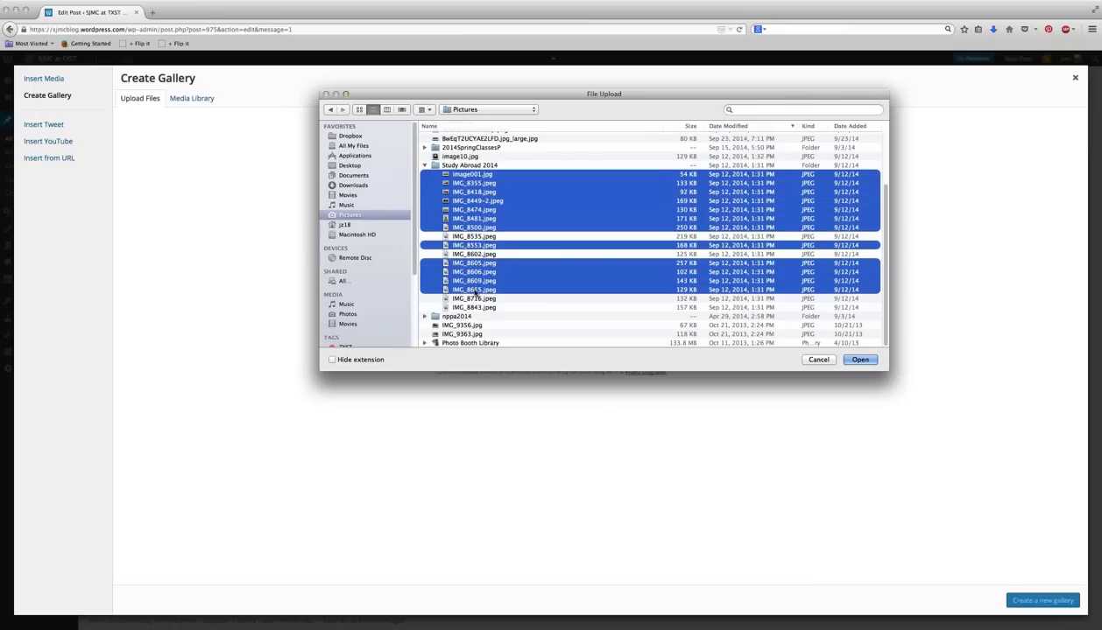
{"action": "left_click", "coordinate": [471, 298], "text": "super"}
{"action": "left_click", "coordinate": [471, 308], "text": "super"}
{"action": "left_click", "coordinate": [473, 254], "text": "super"}
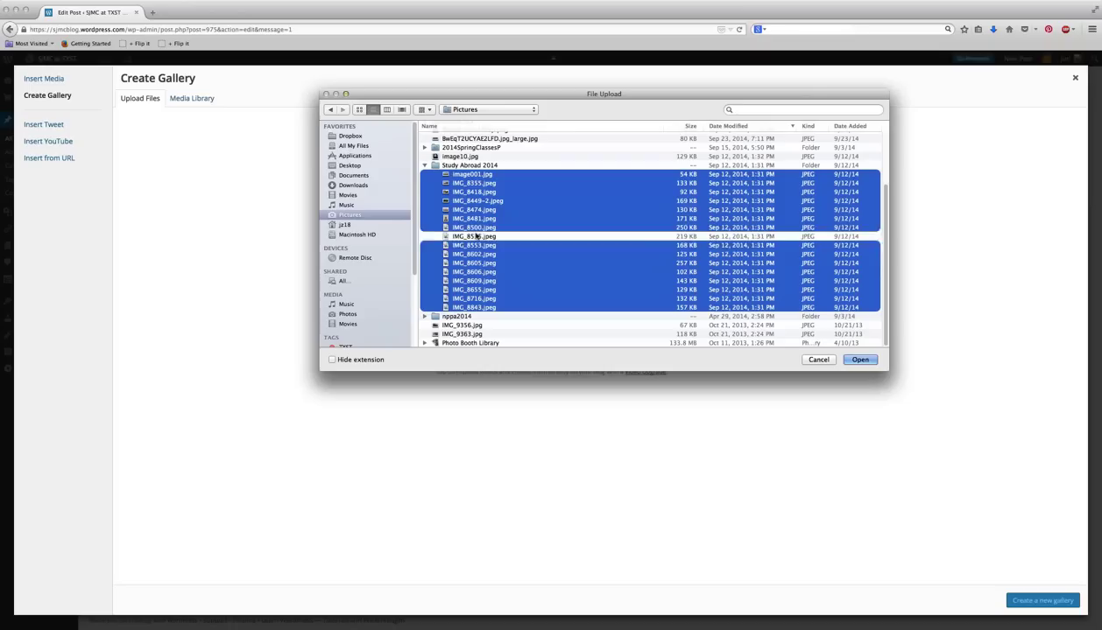
{"action": "left_click", "coordinate": [471, 236], "text": "super"}
{"action": "left_click", "coordinate": [858, 359]}
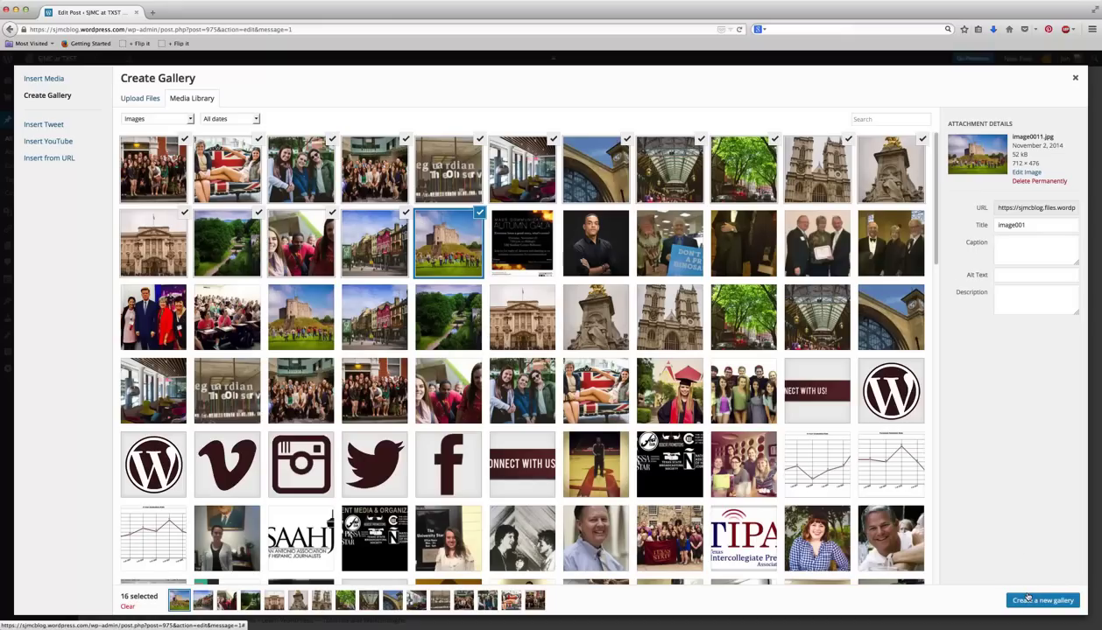
{"action": "left_click", "coordinate": [1027, 597]}
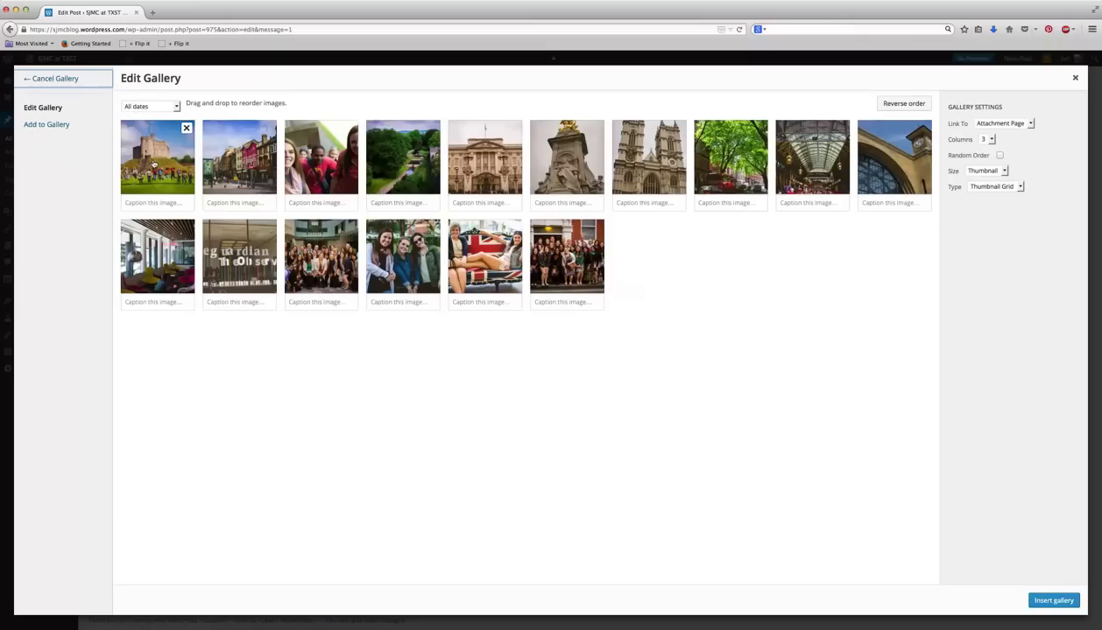
Step: Move the castle photo behind the colourful street photo and return it to first place
{"action": "left_click_drag", "start_coordinate": [159, 159], "coordinate": [235, 163]}
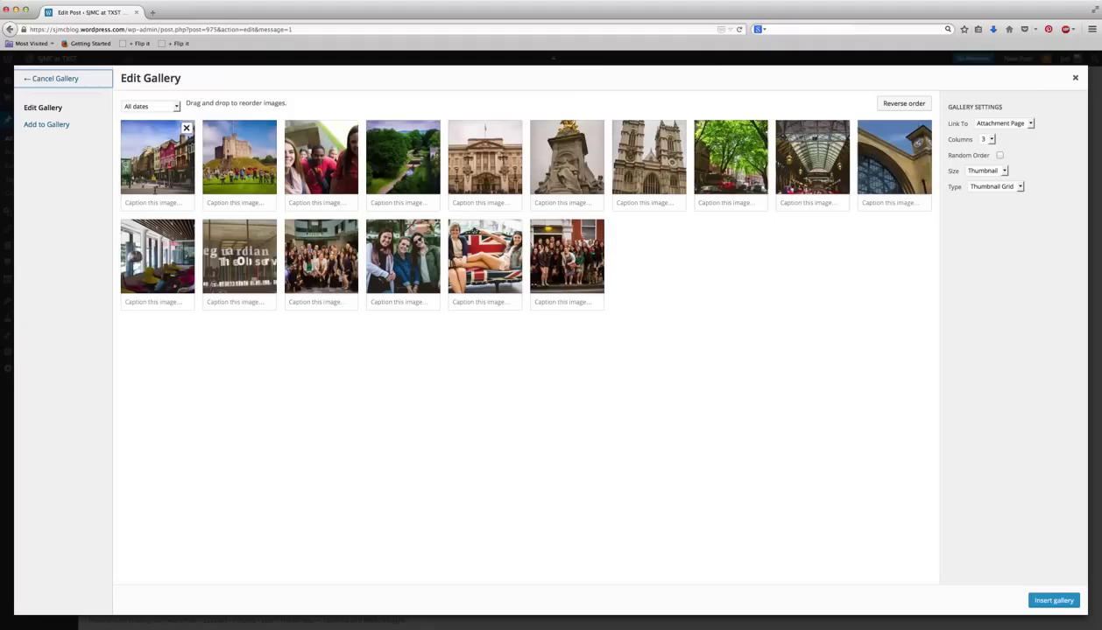
{"action": "left_click", "coordinate": [154, 200]}
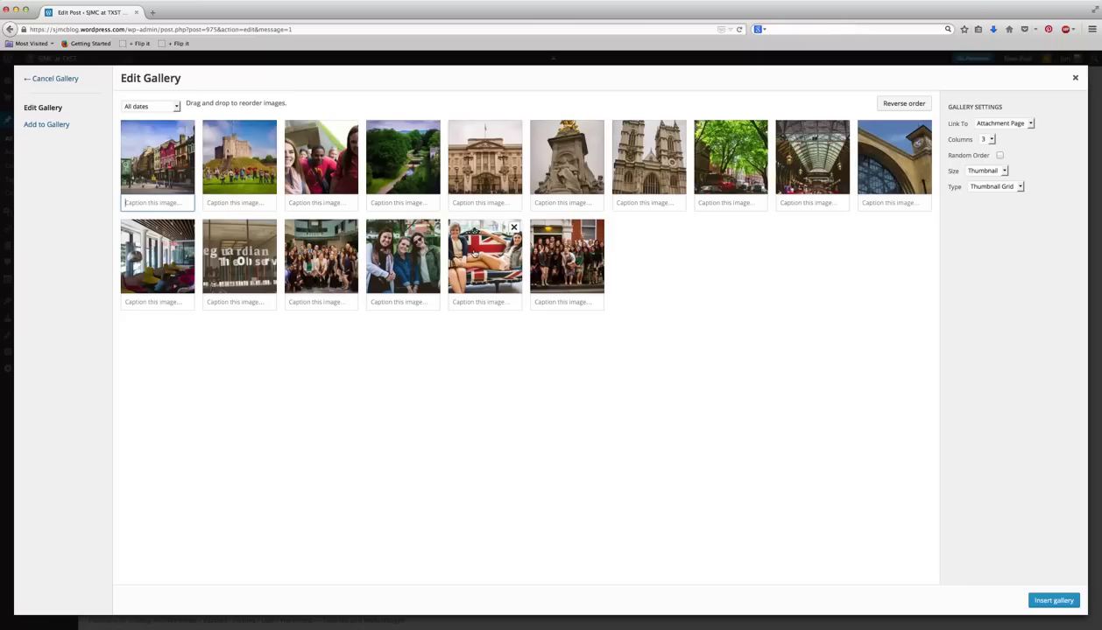
{"action": "left_click_drag", "start_coordinate": [233, 162], "coordinate": [156, 167]}
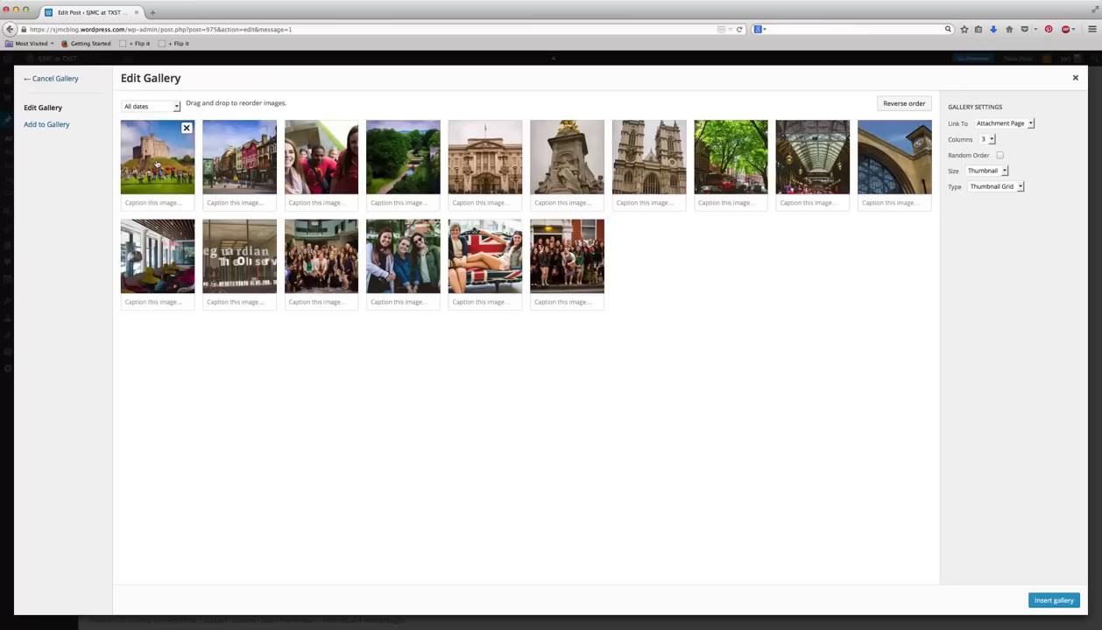
Step: Reorder the gallery so the last group photo comes first, the green river view third and the castle photo last
{"action": "left_click", "coordinate": [157, 163]}
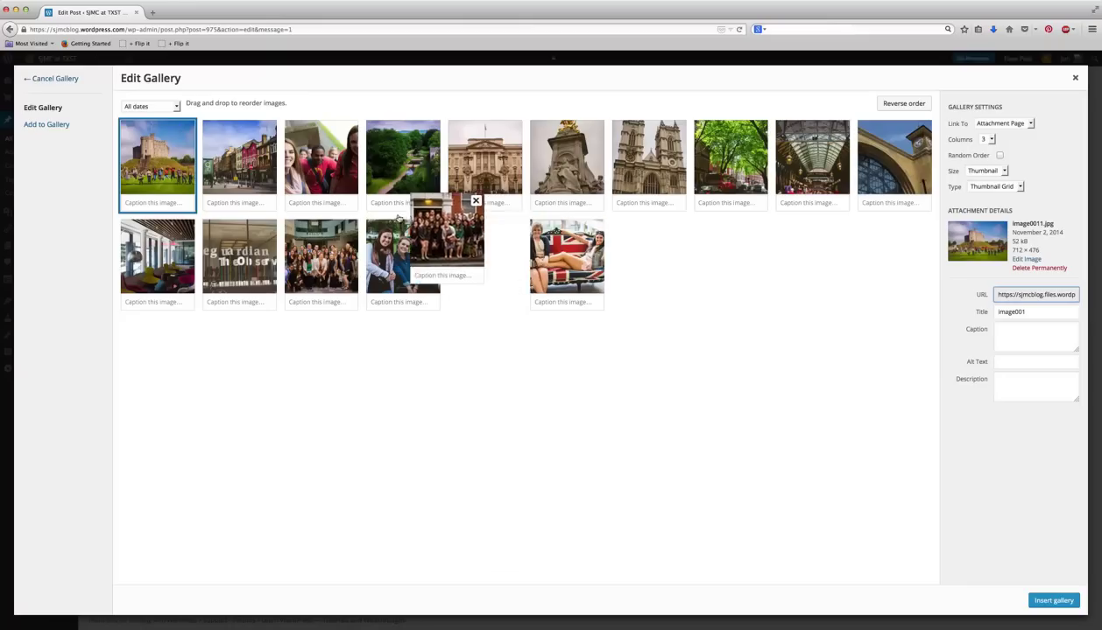
{"action": "left_click_drag", "start_coordinate": [398, 217], "coordinate": [150, 161]}
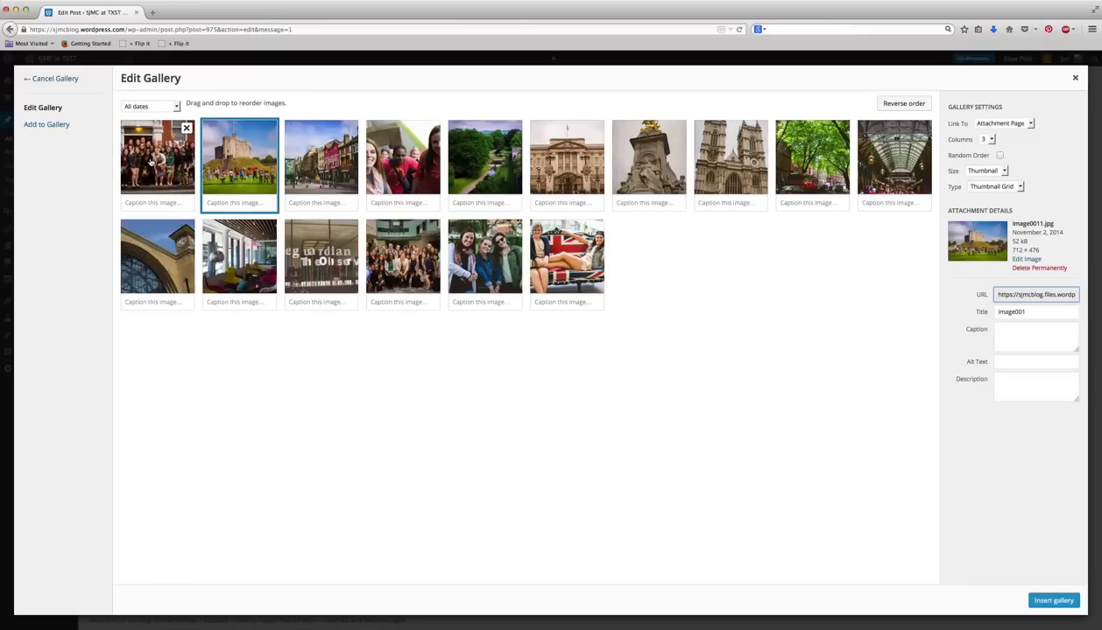
{"action": "left_click_drag", "start_coordinate": [243, 162], "coordinate": [565, 261]}
{"action": "left_click", "coordinate": [145, 160]}
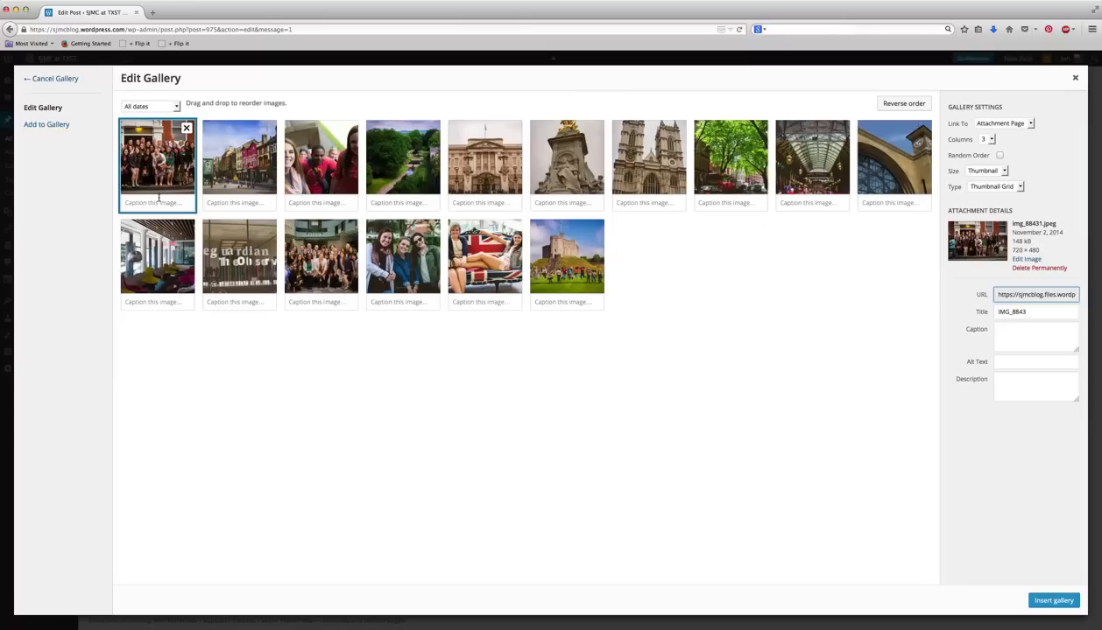
{"action": "left_click", "coordinate": [158, 201]}
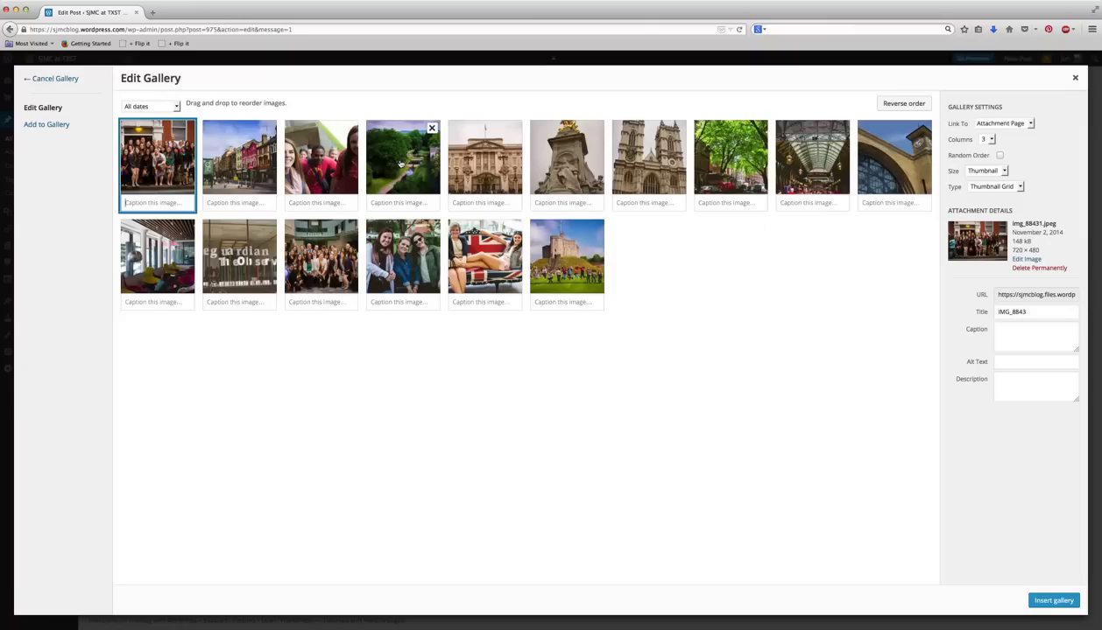
{"action": "left_click_drag", "start_coordinate": [400, 163], "coordinate": [337, 162]}
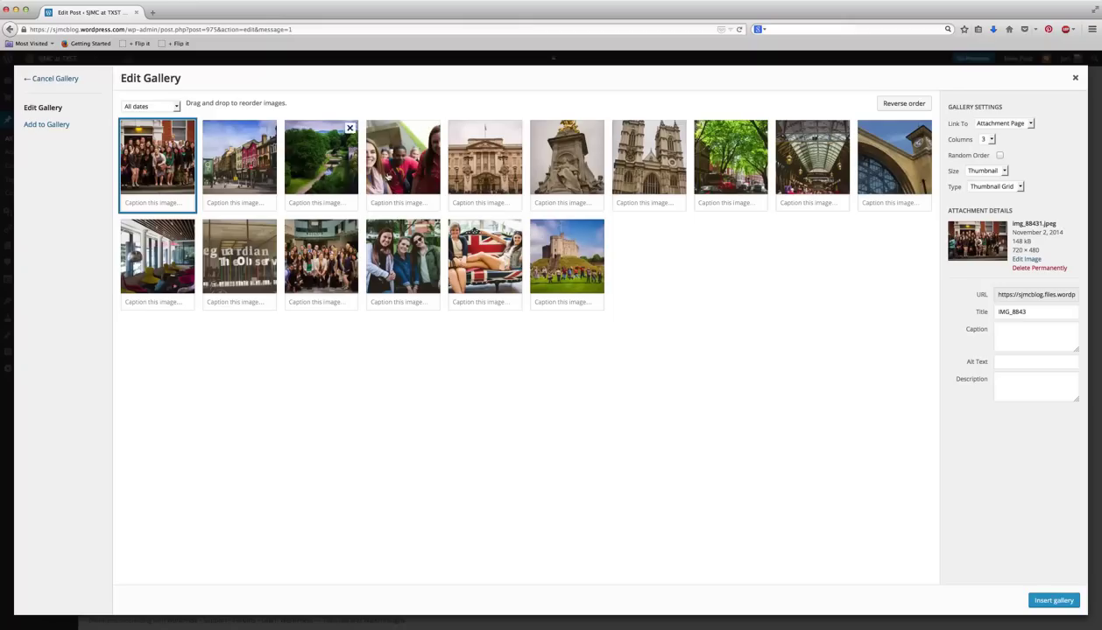
{"action": "left_click", "coordinate": [412, 202]}
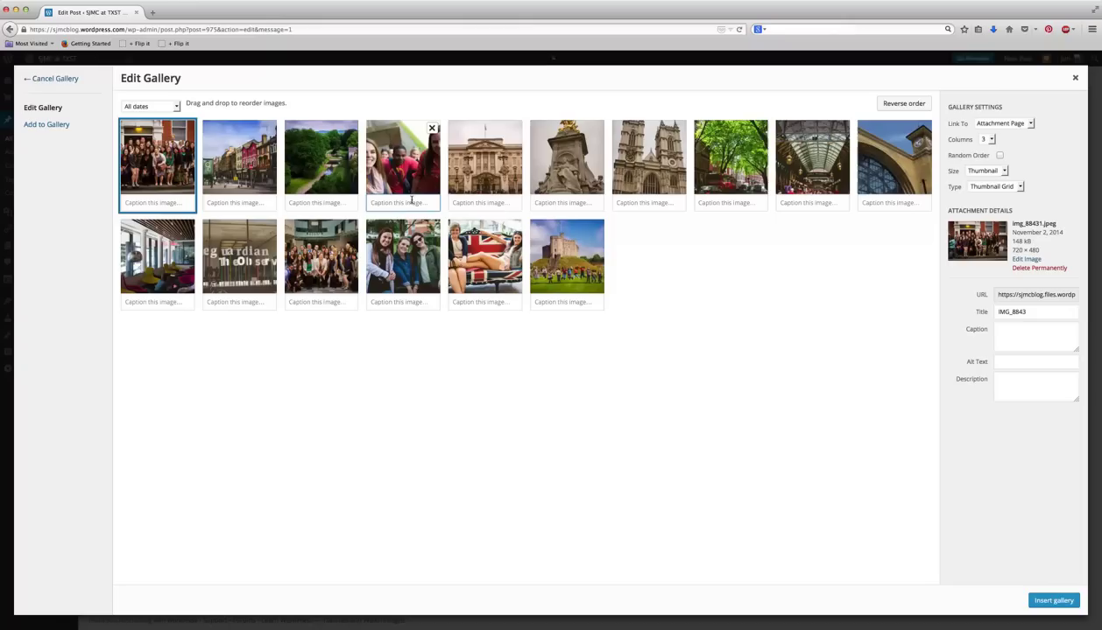
{"action": "left_click", "coordinate": [242, 200]}
{"action": "left_click", "coordinate": [314, 200]}
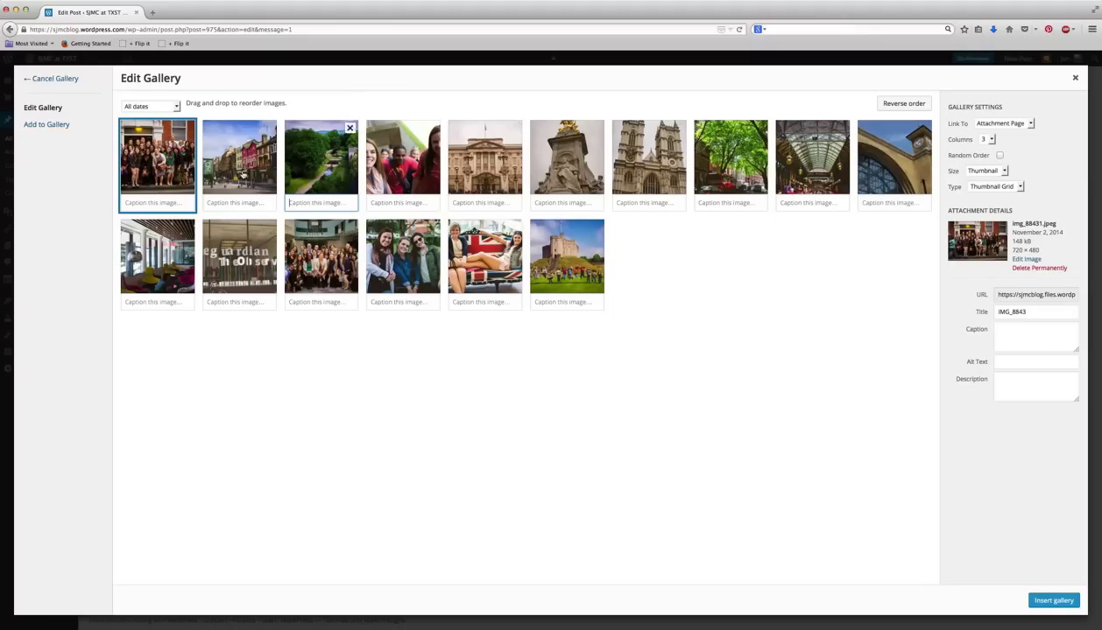
{"action": "left_click", "coordinate": [160, 201]}
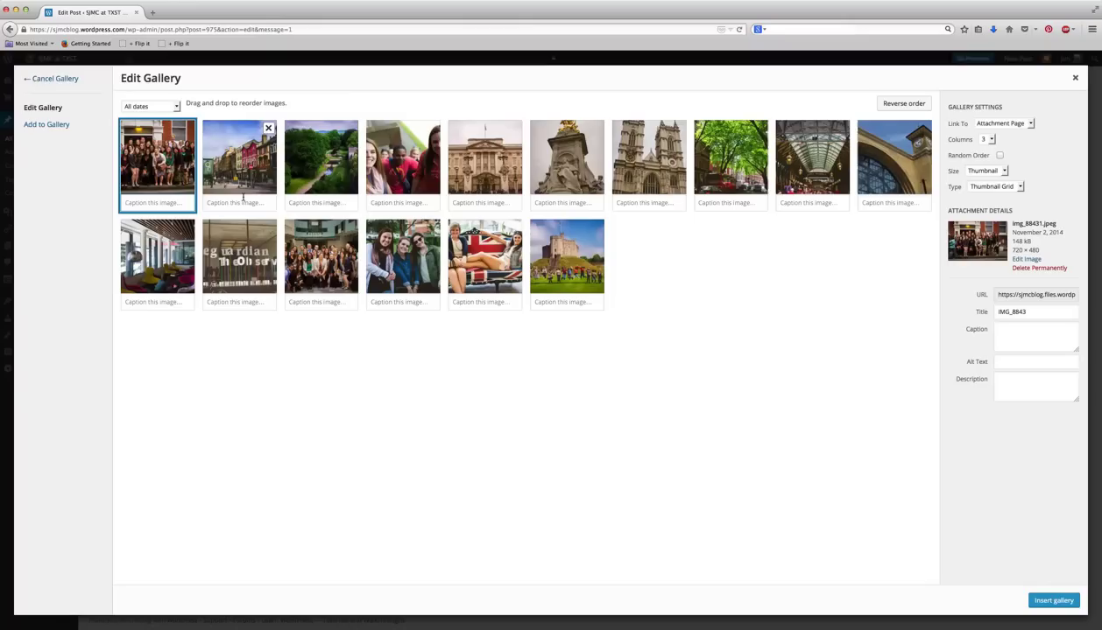
{"action": "left_click", "coordinate": [243, 200]}
{"action": "left_click_drag", "start_coordinate": [245, 161], "coordinate": [239, 161]}
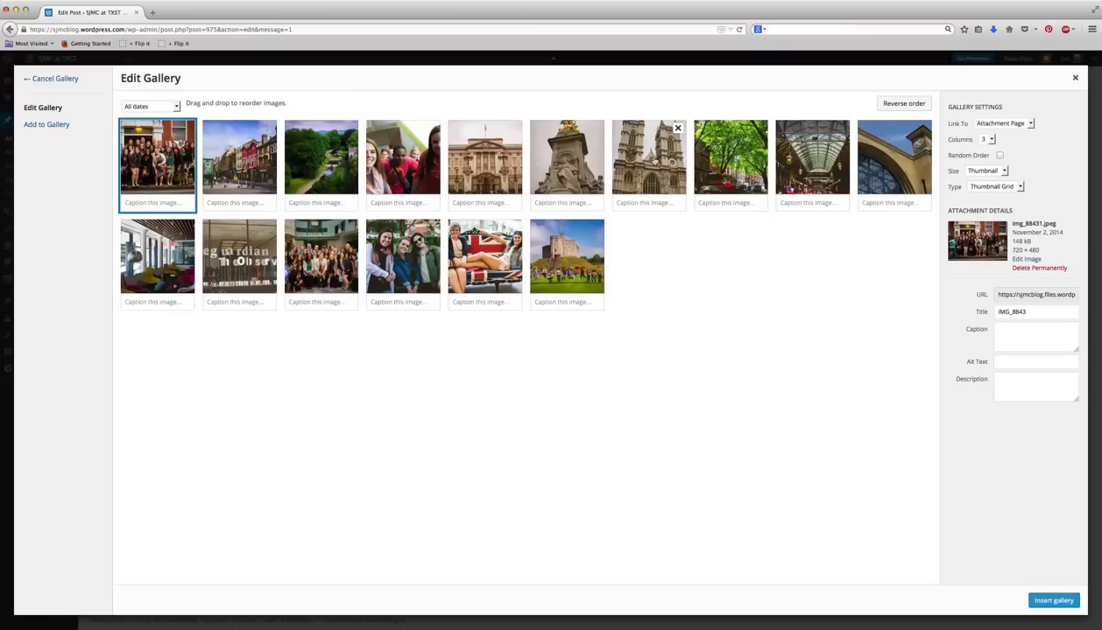
Step: Move the photo of three women outdoors directly after the station arch, and the Union Jack seat photo directly after the green trees
{"action": "left_click_drag", "start_coordinate": [643, 160], "coordinate": [687, 165]}
{"action": "left_click_drag", "start_coordinate": [407, 252], "coordinate": [151, 251]}
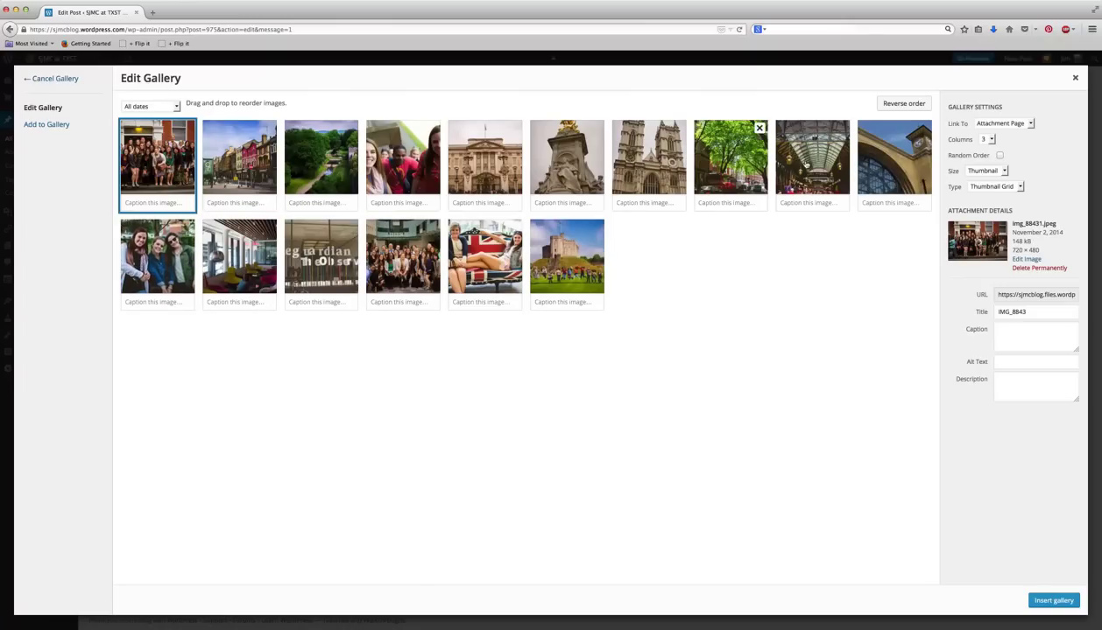
{"action": "left_click_drag", "start_coordinate": [479, 256], "coordinate": [786, 178]}
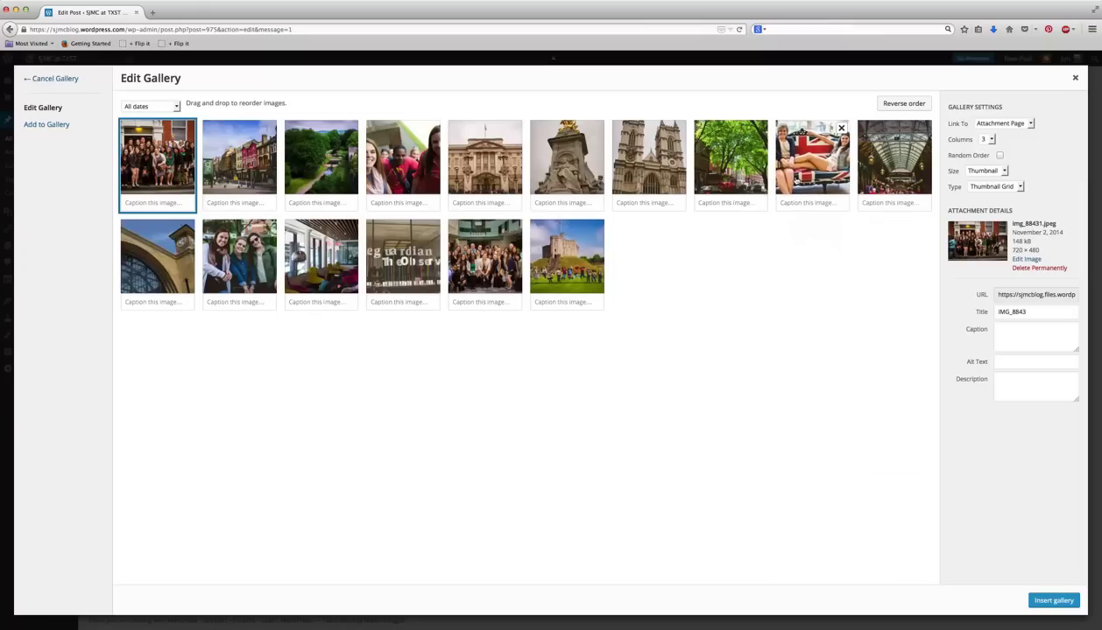
Step: Set the gallery images to link to None, keep the Thumbnail size, and choose the Slideshow gallery type
{"action": "left_click", "coordinate": [1028, 124]}
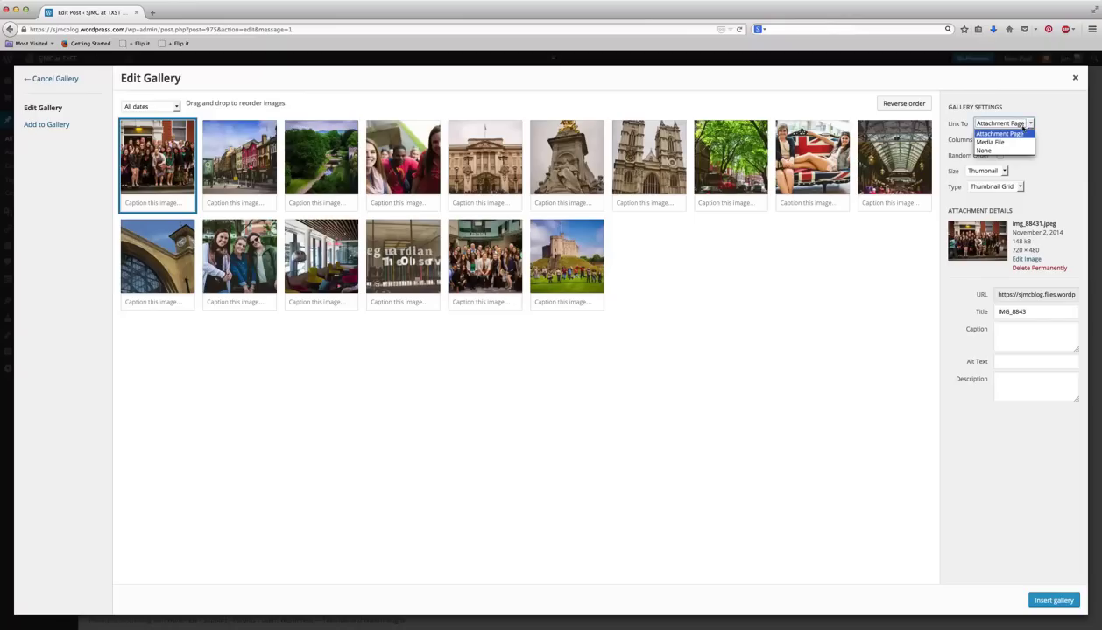
{"action": "left_click", "coordinate": [995, 151]}
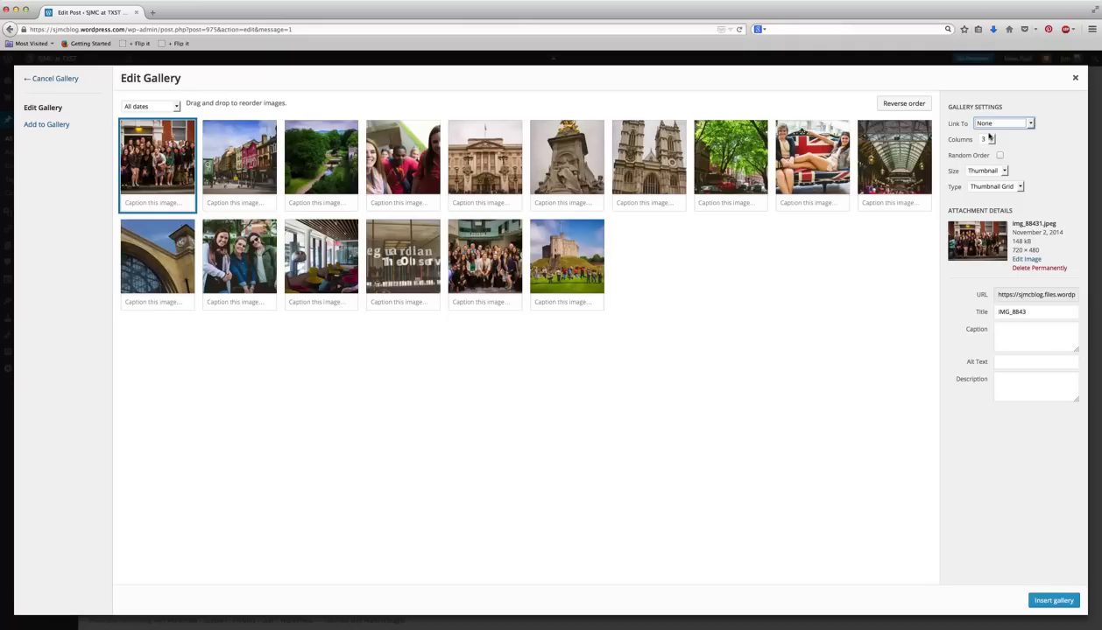
{"action": "left_click", "coordinate": [981, 171]}
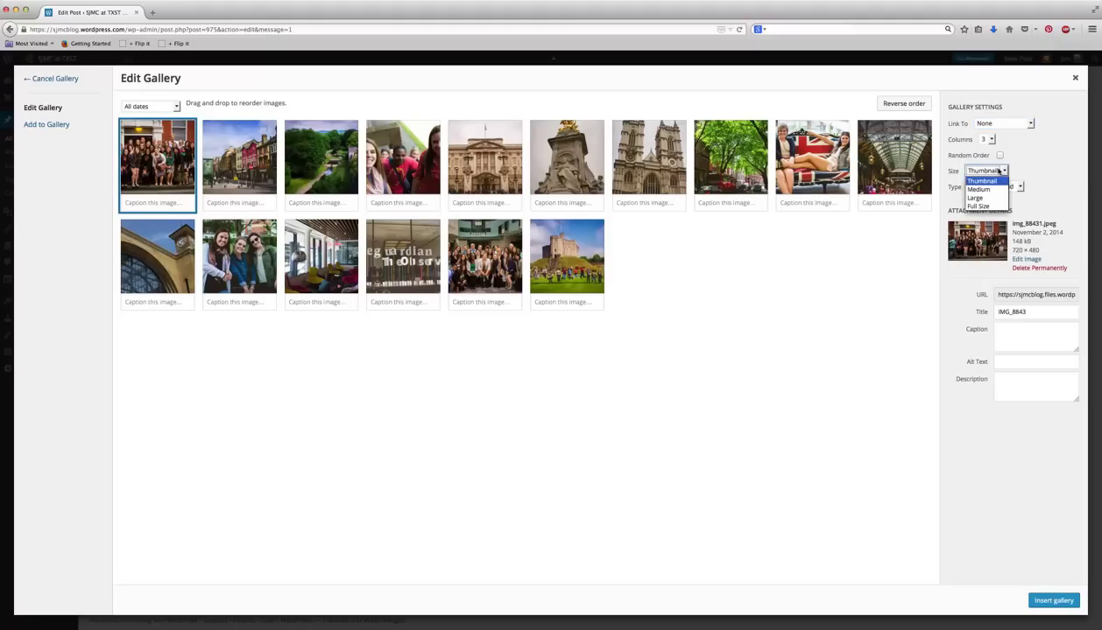
{"action": "left_click", "coordinate": [1001, 168]}
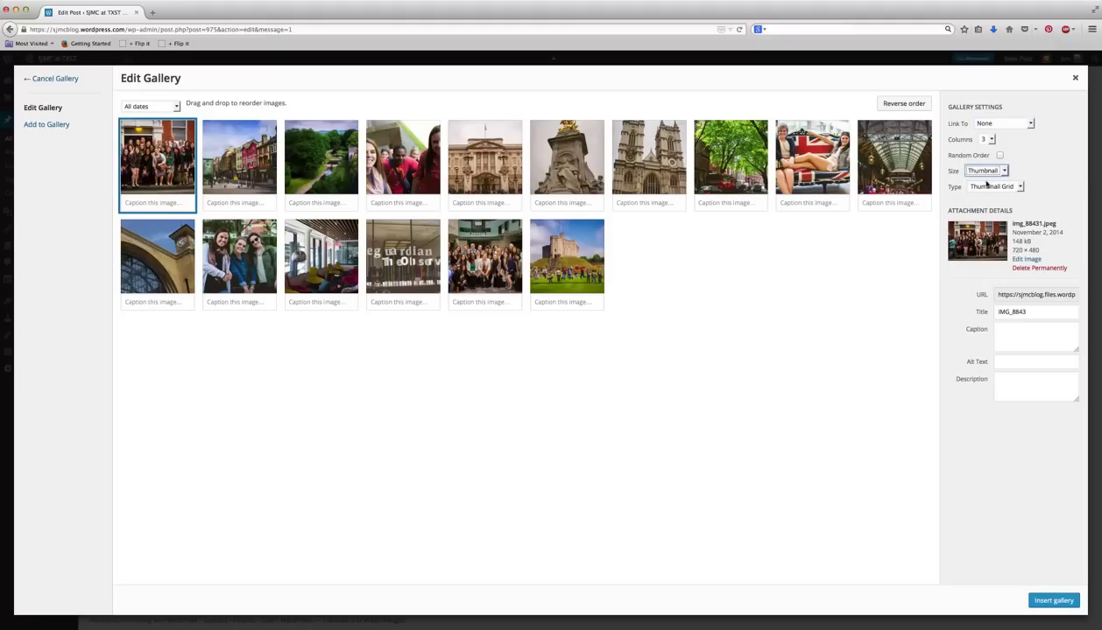
{"action": "left_click", "coordinate": [985, 186]}
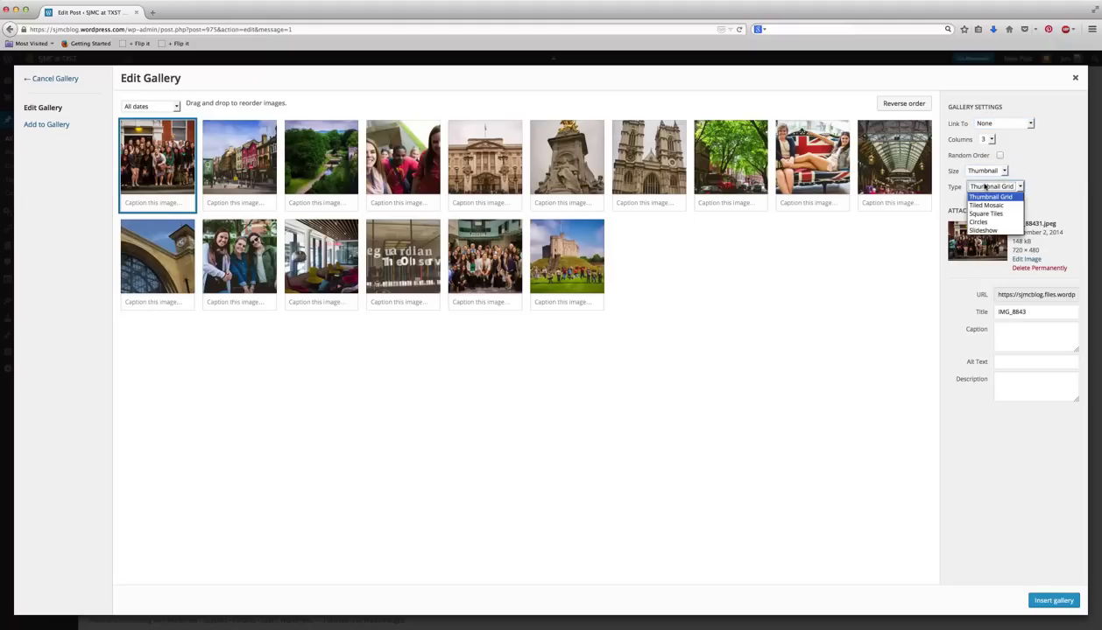
{"action": "left_click", "coordinate": [977, 230]}
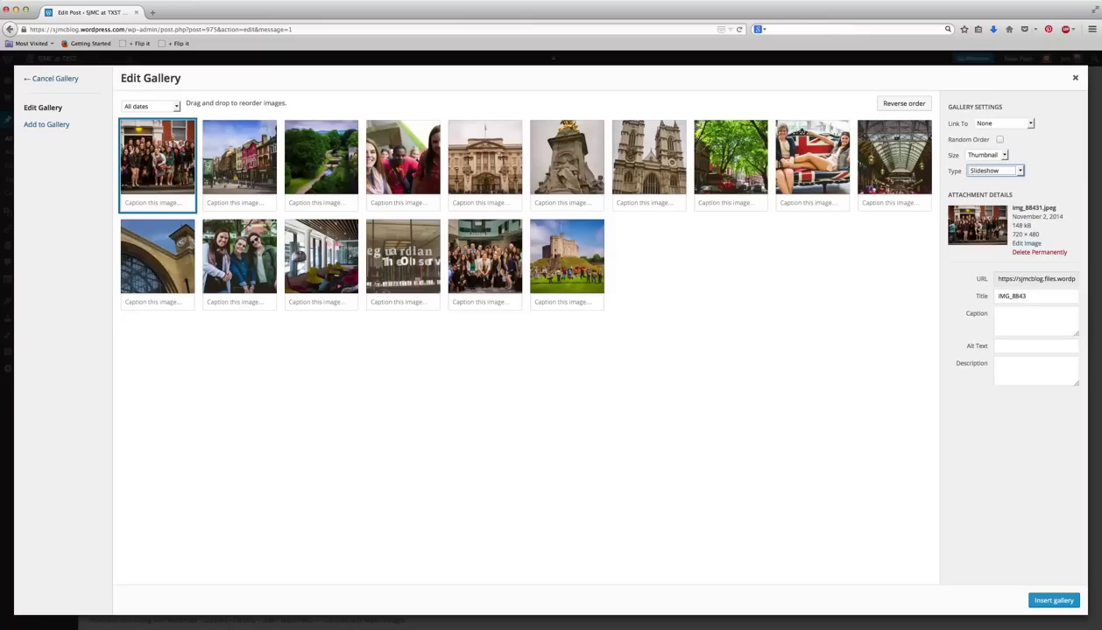
{"action": "left_click", "coordinate": [979, 171]}
{"action": "left_click", "coordinate": [973, 207]}
{"action": "left_click", "coordinate": [993, 171]}
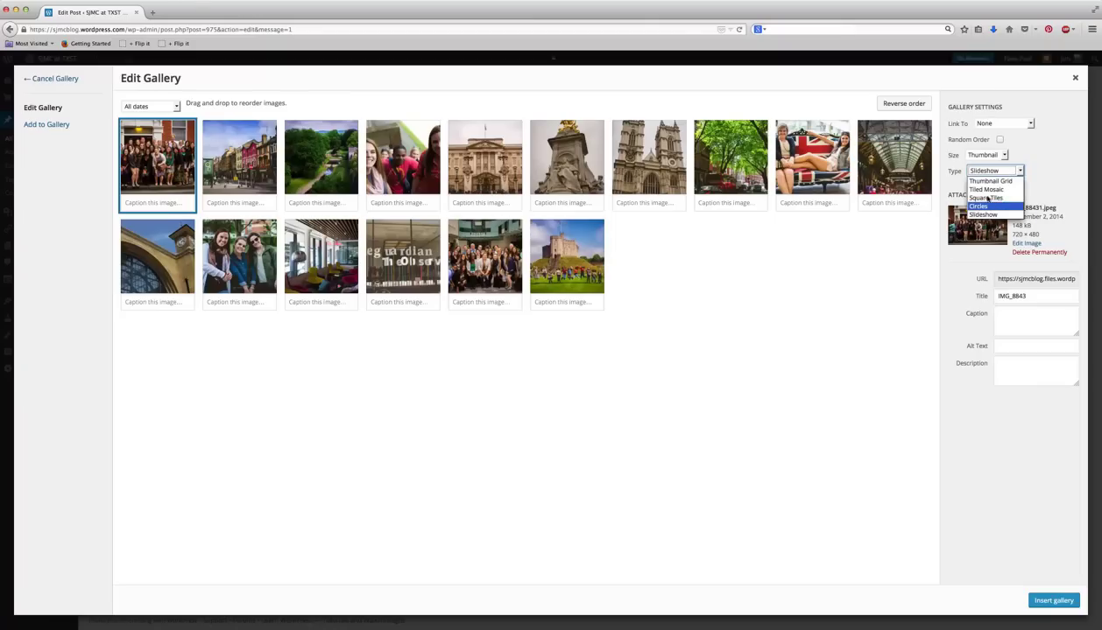
{"action": "left_click", "coordinate": [995, 171]}
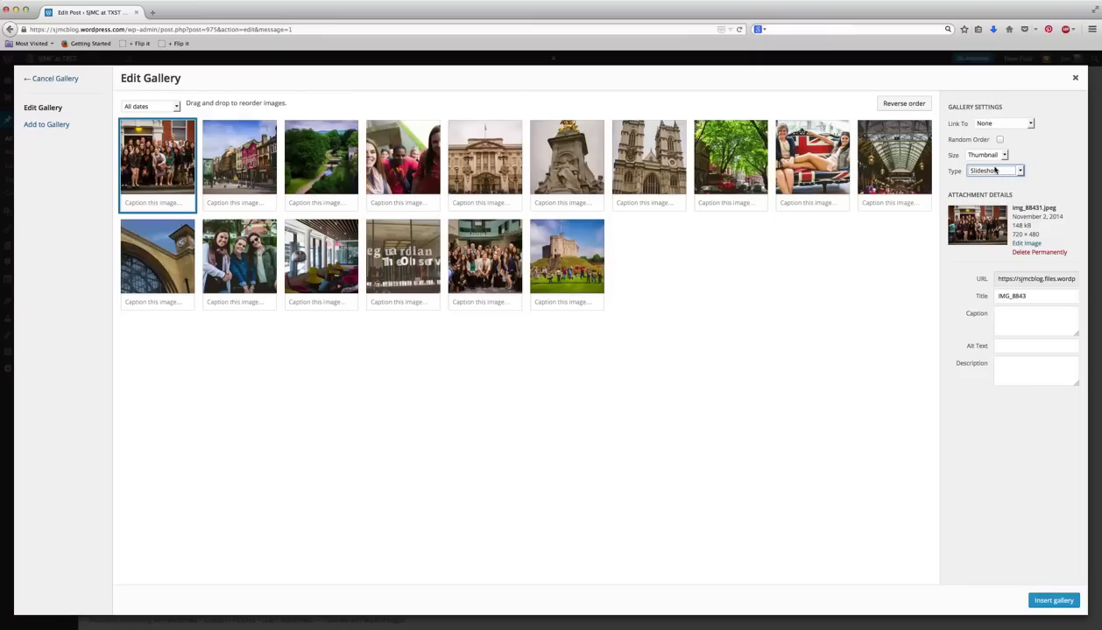
{"action": "left_click", "coordinate": [995, 171]}
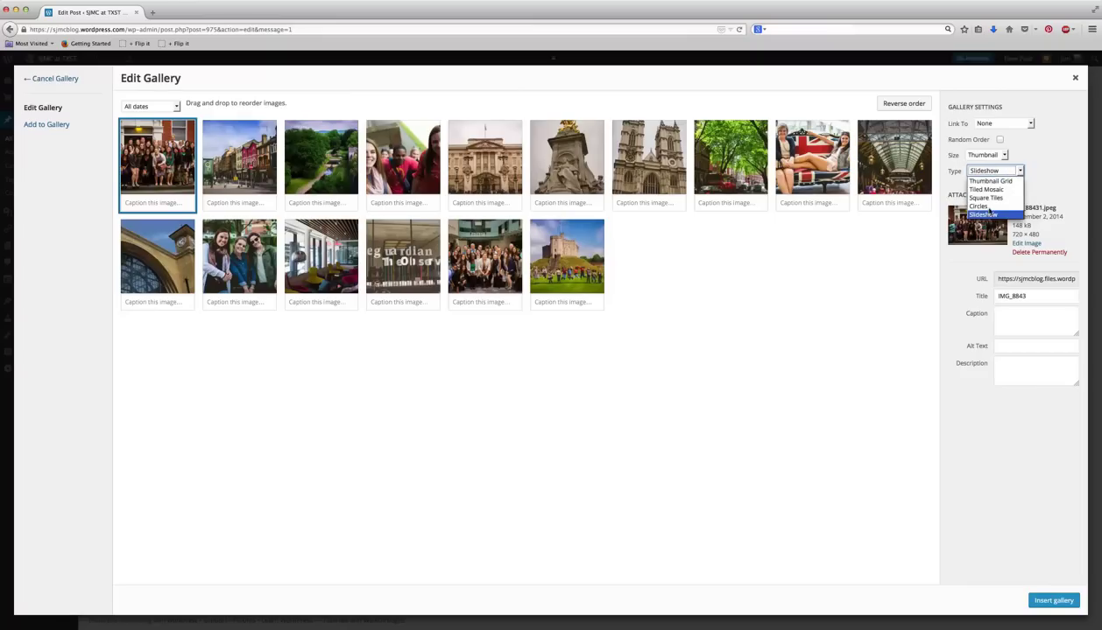
{"action": "left_click", "coordinate": [974, 214]}
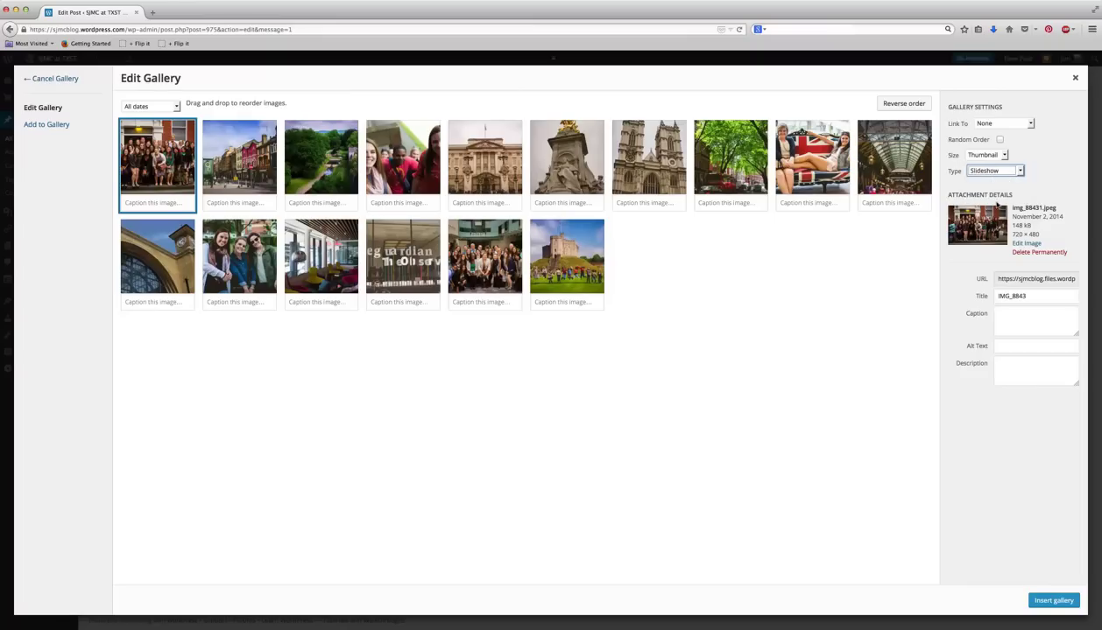
{"action": "left_click", "coordinate": [981, 170]}
{"action": "left_click", "coordinate": [976, 214]}
Step: Change the title of the first group photo to "Group Texas State"
{"action": "left_click", "coordinate": [151, 148]}
{"action": "left_click", "coordinate": [145, 178]}
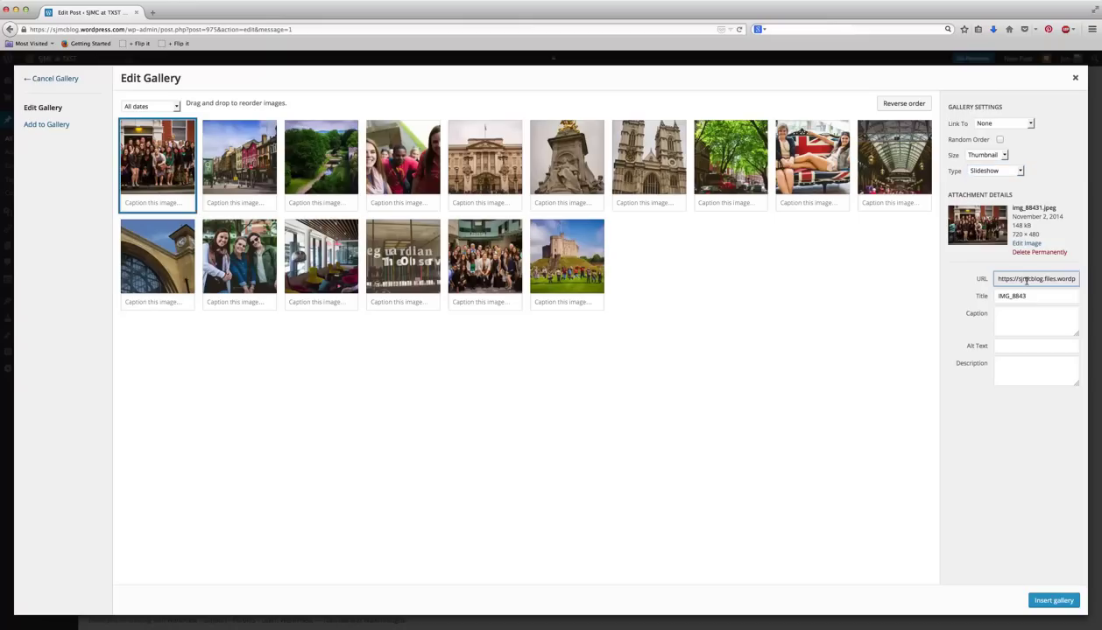
{"action": "left_click_drag", "start_coordinate": [1020, 296], "coordinate": [982, 294]}
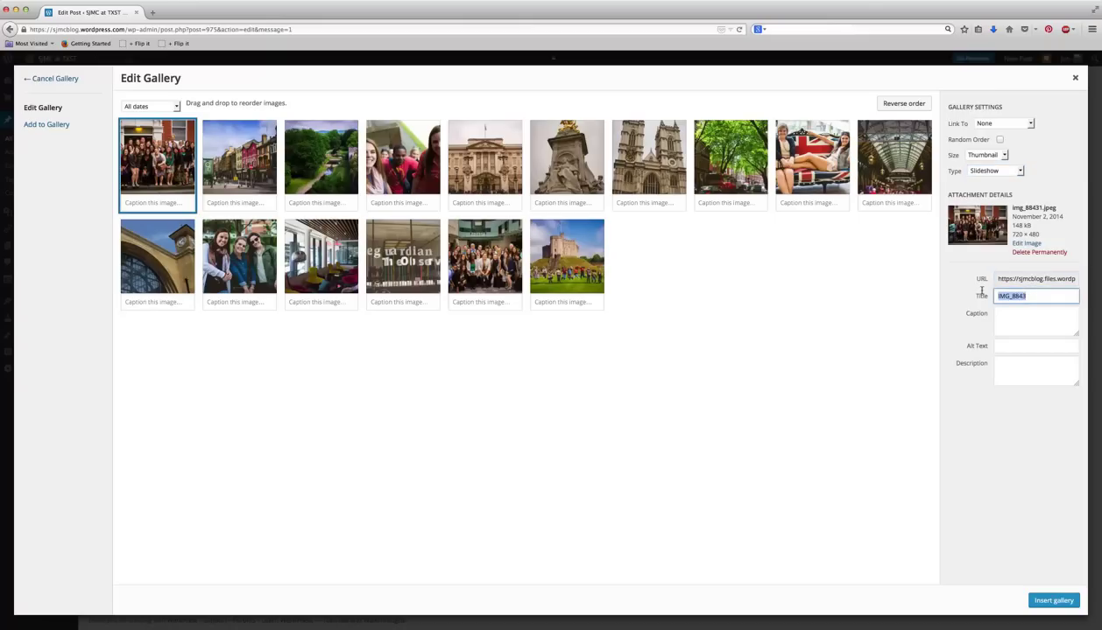
{"action": "type", "text": "Group Texas State"}
Step: Copy the group photo's title into its alt text and extend it to "Group Texas State Bobcats UK Paris"
{"action": "triple_click", "coordinate": [1007, 293]}
{"action": "key", "text": "ctrl+c"}
{"action": "left_click", "coordinate": [1002, 346]}
{"action": "key", "text": "ctrl+v"}
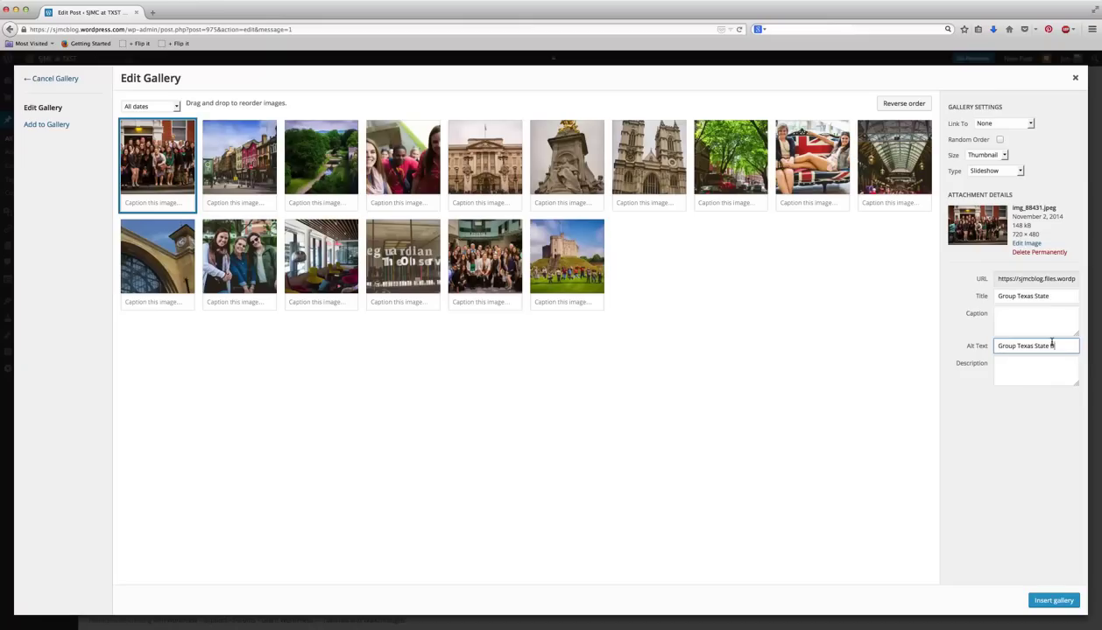
{"action": "type", "text": "UK, Paris"}
{"action": "key", "text": "BackSpace"}
{"action": "left_click", "coordinate": [1034, 315]}
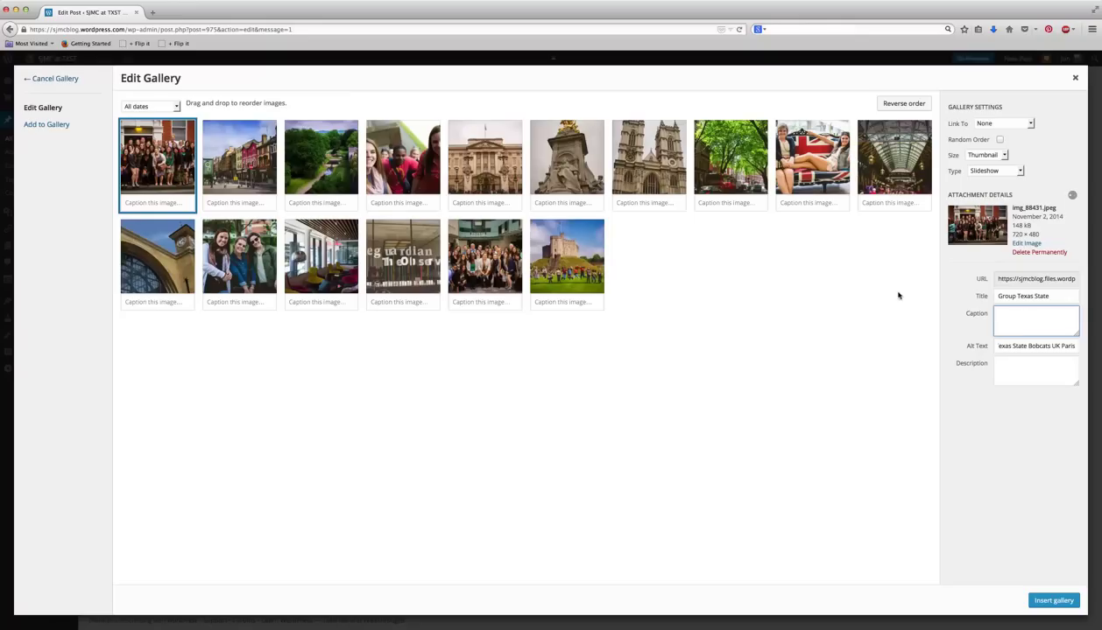
{"action": "left_click", "coordinate": [1021, 362]}
{"action": "double_click", "coordinate": [1019, 346]}
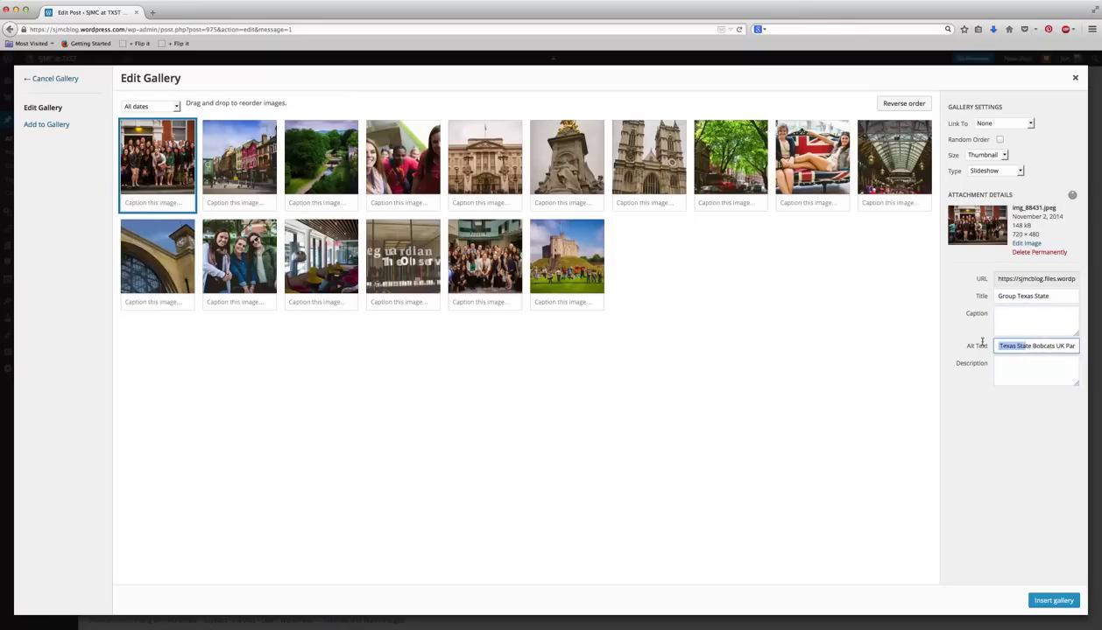
{"action": "left_click", "coordinate": [1026, 345]}
{"action": "triple_click", "coordinate": [1020, 296]}
{"action": "left_click", "coordinate": [1034, 295]}
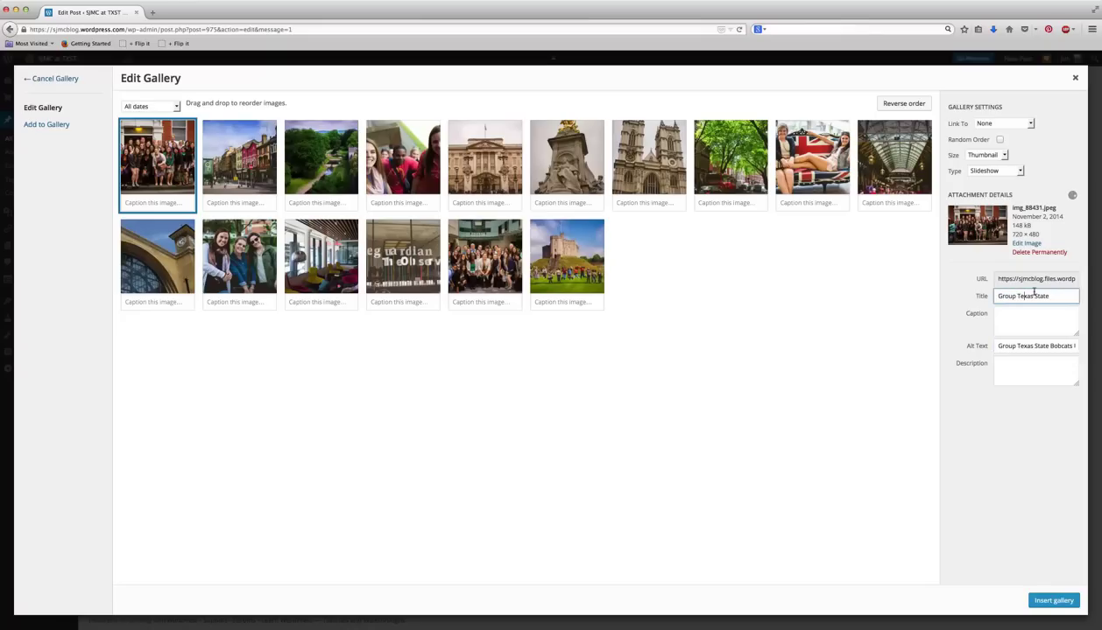
{"action": "left_click", "coordinate": [1034, 346]}
{"action": "left_click", "coordinate": [1032, 313]}
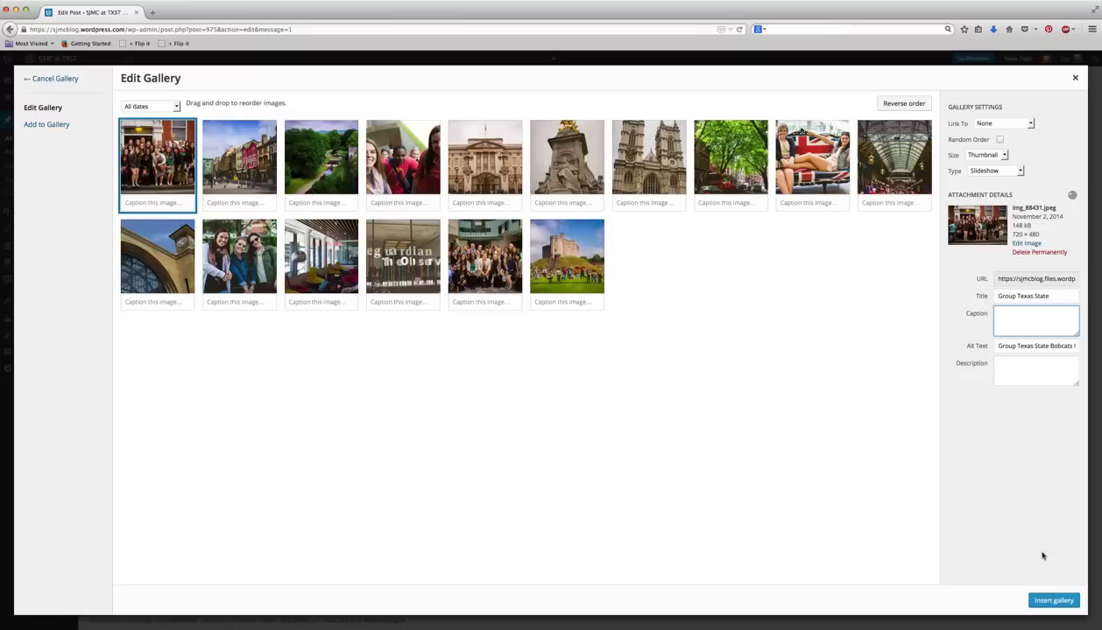
Step: Insert the gallery into the post, preview the post, and advance through the slideshow images
{"action": "left_click", "coordinate": [1050, 600]}
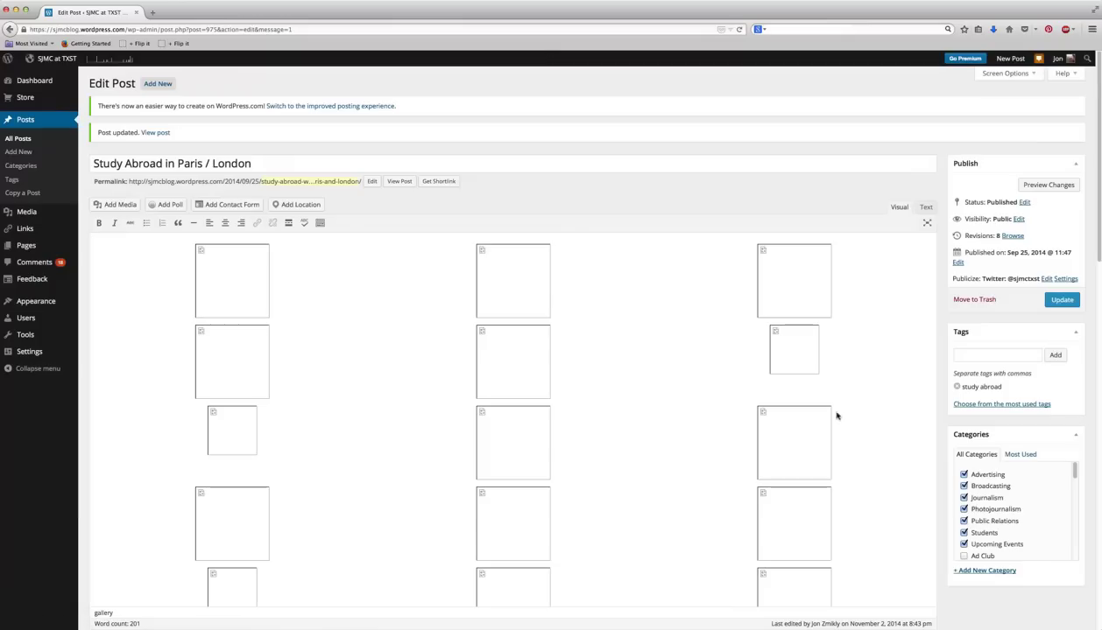
{"action": "left_click", "coordinate": [247, 260]}
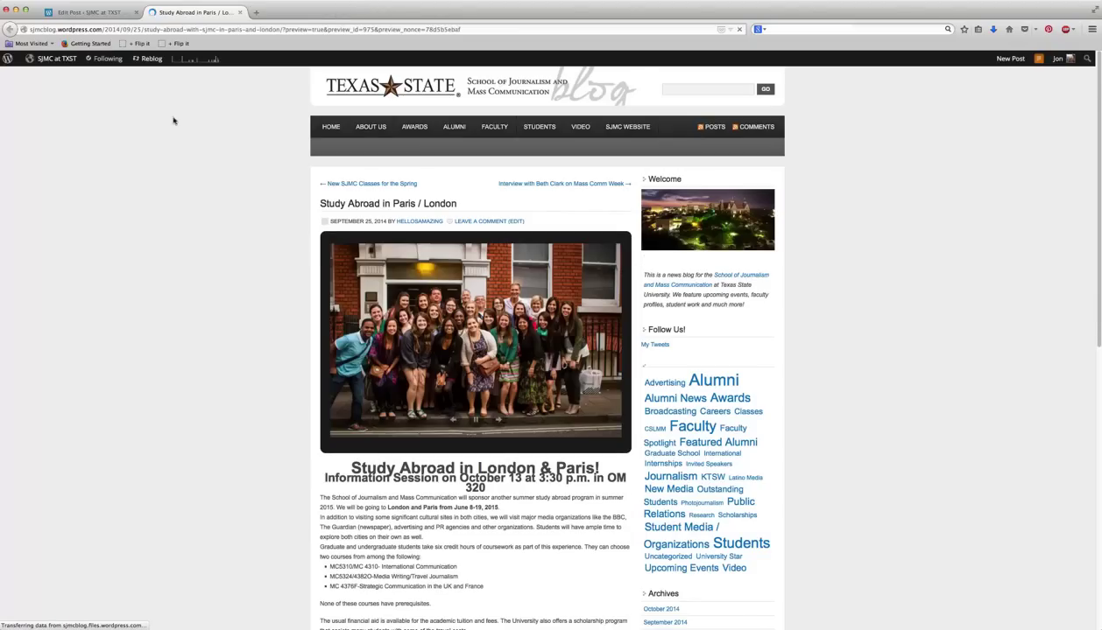
{"action": "left_click", "coordinate": [497, 419]}
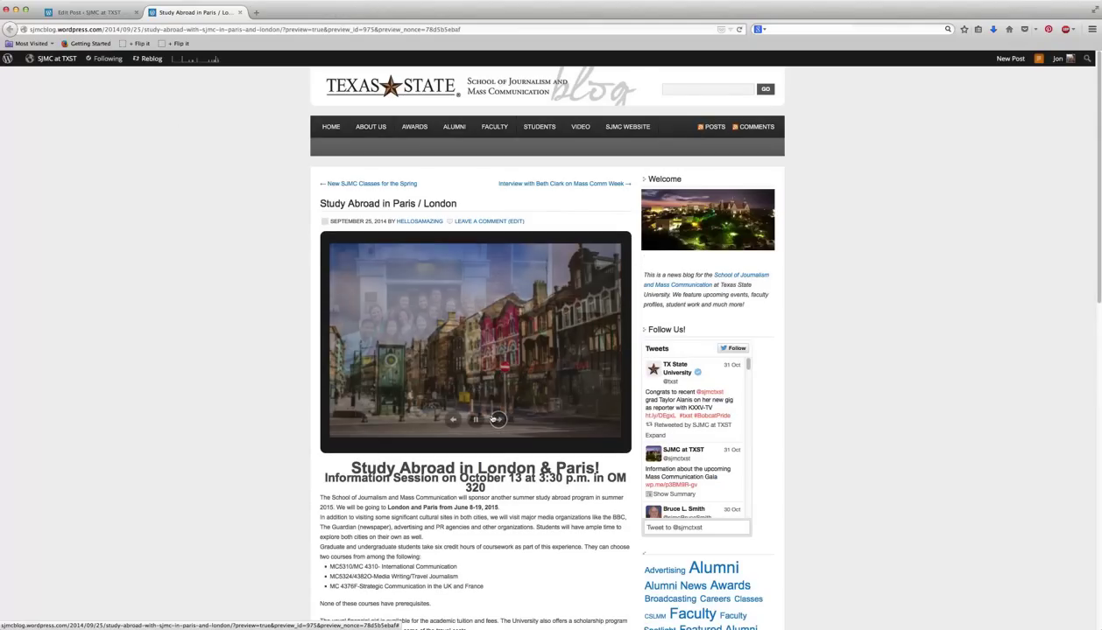
{"action": "left_click", "coordinate": [498, 418]}
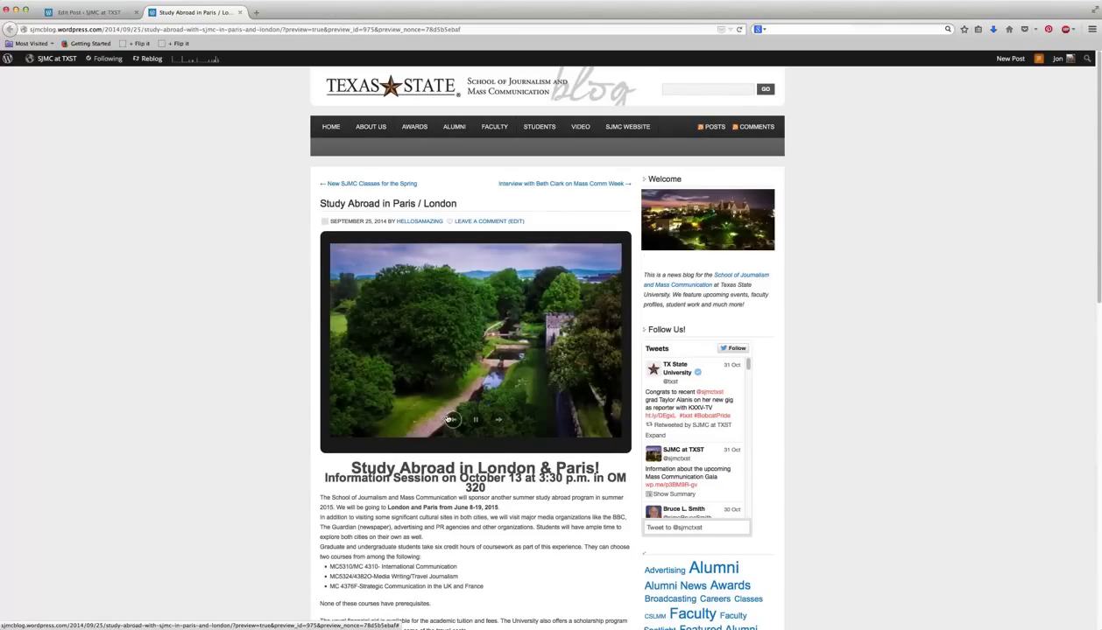
Step: Return to the post editor, reopen the inserted gallery to update it, and update the published post
{"action": "left_click", "coordinate": [82, 12]}
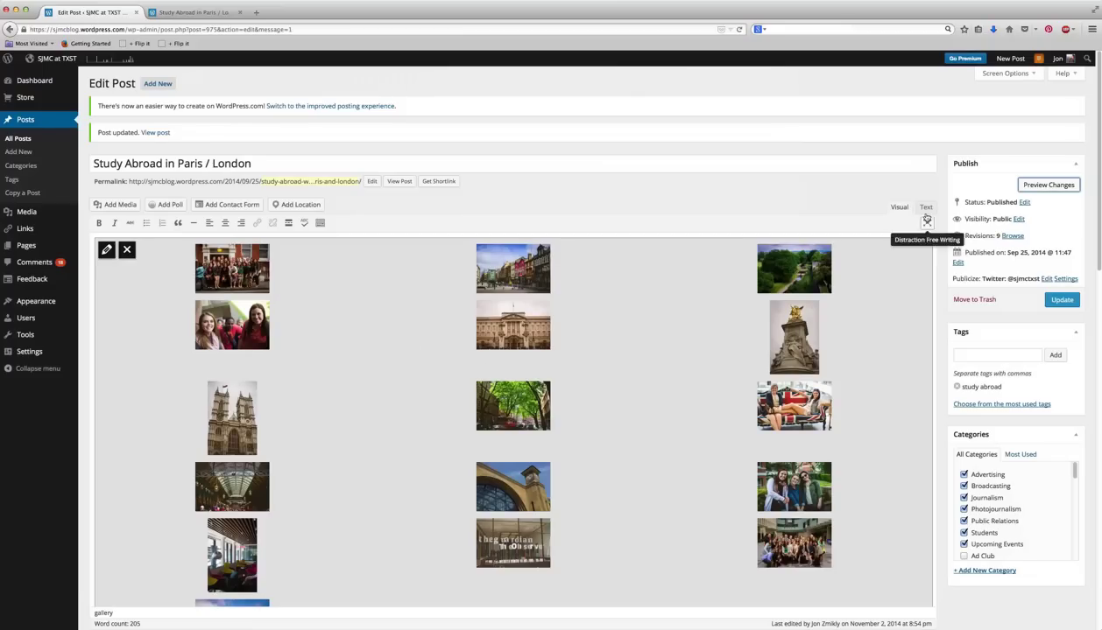
{"action": "left_click", "coordinate": [106, 249]}
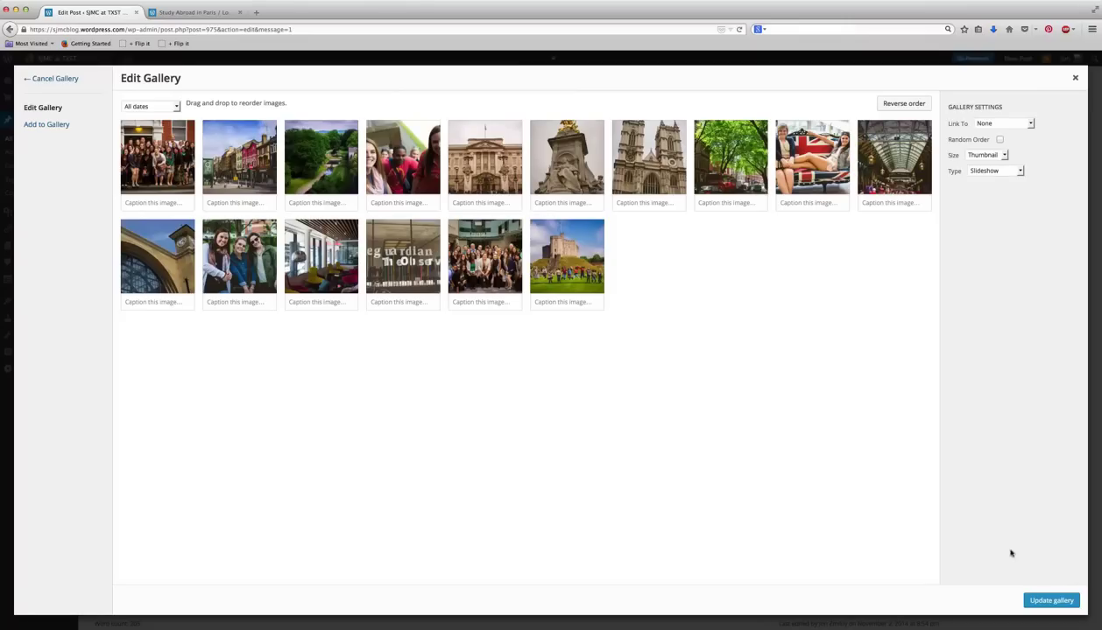
{"action": "left_click", "coordinate": [1048, 600]}
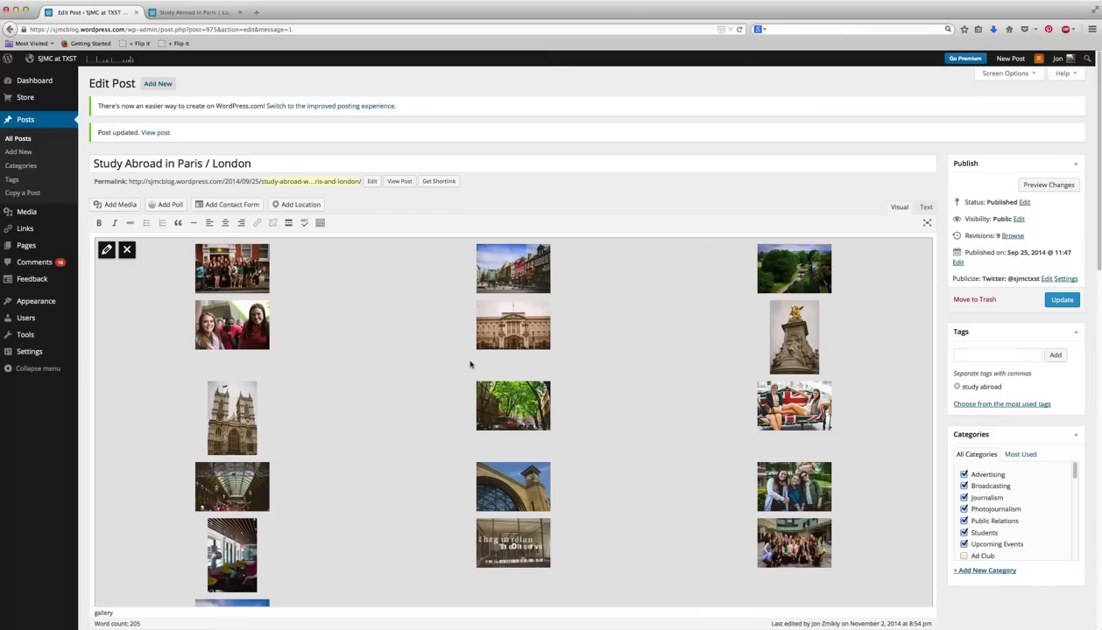
{"action": "left_click", "coordinate": [1059, 299]}
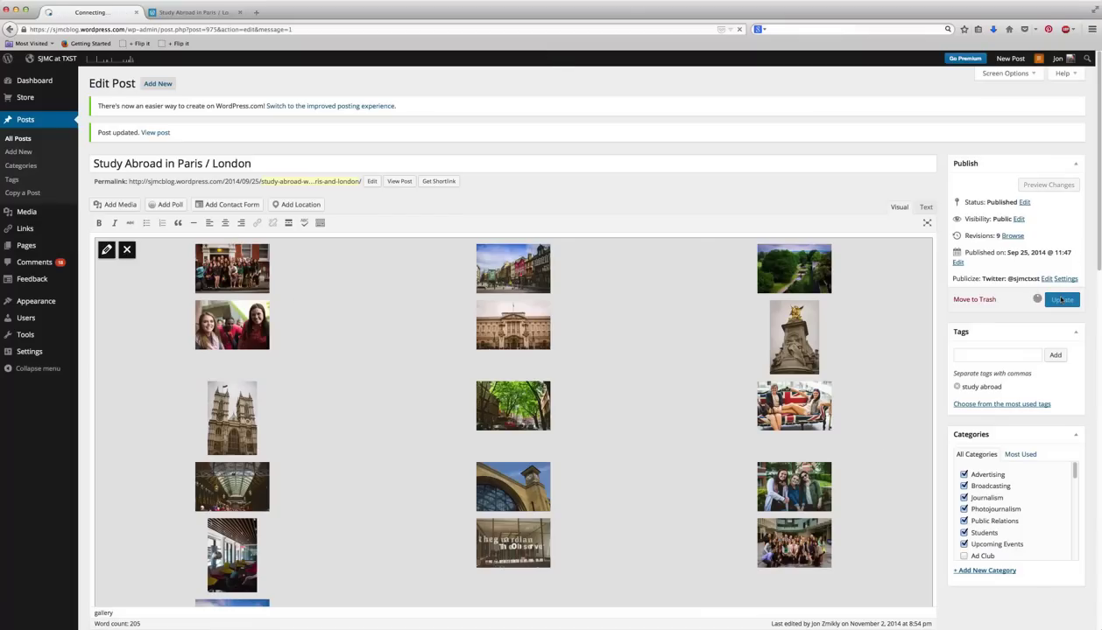